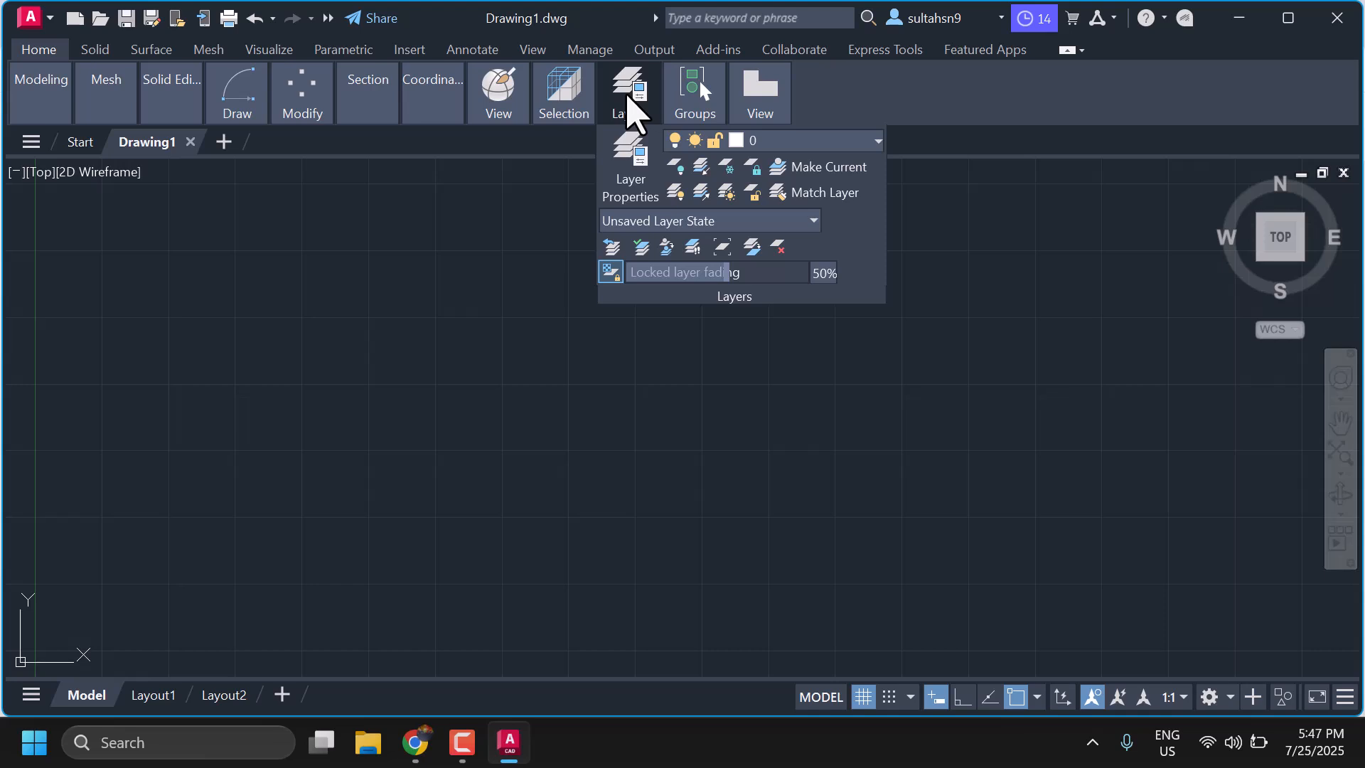
Step: Open the Layer Properties Manager and create a new layer named wall
left_click(628, 192)
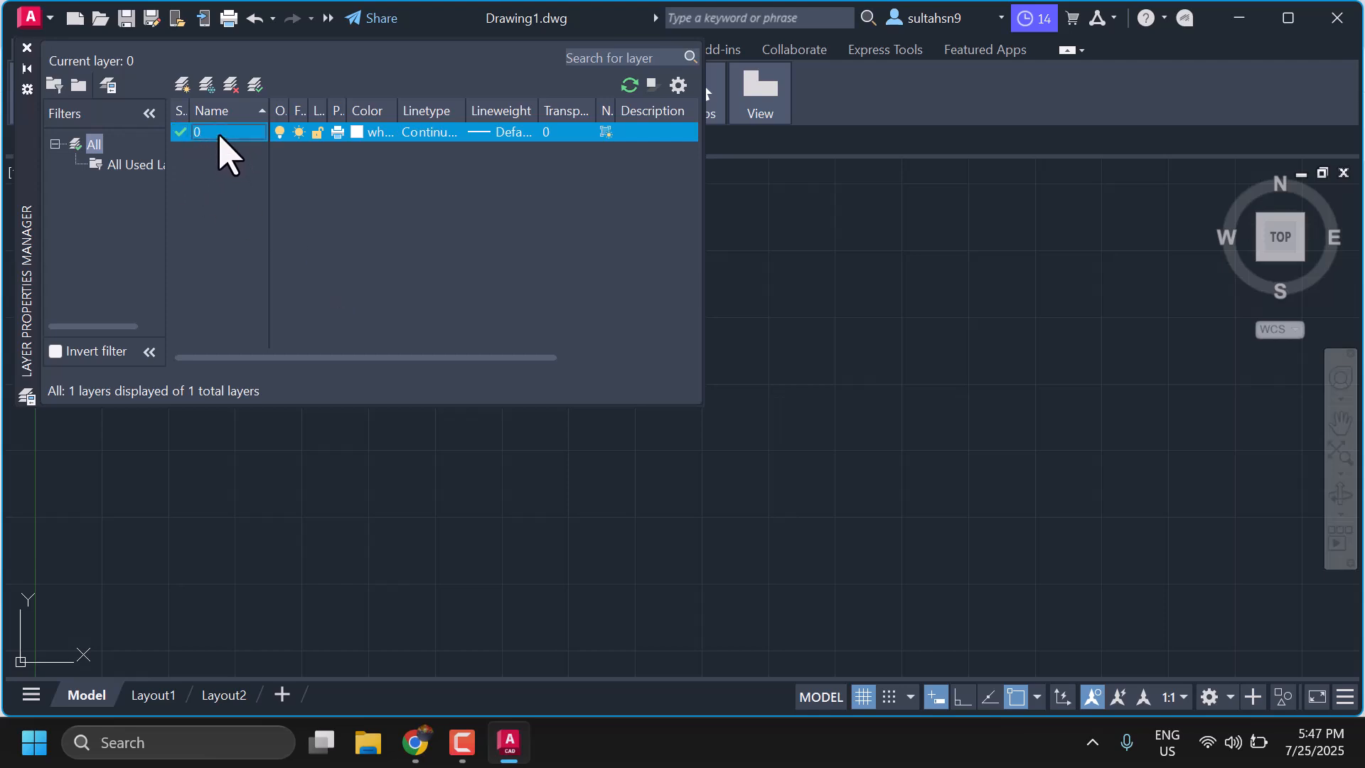
left_click(182, 84)
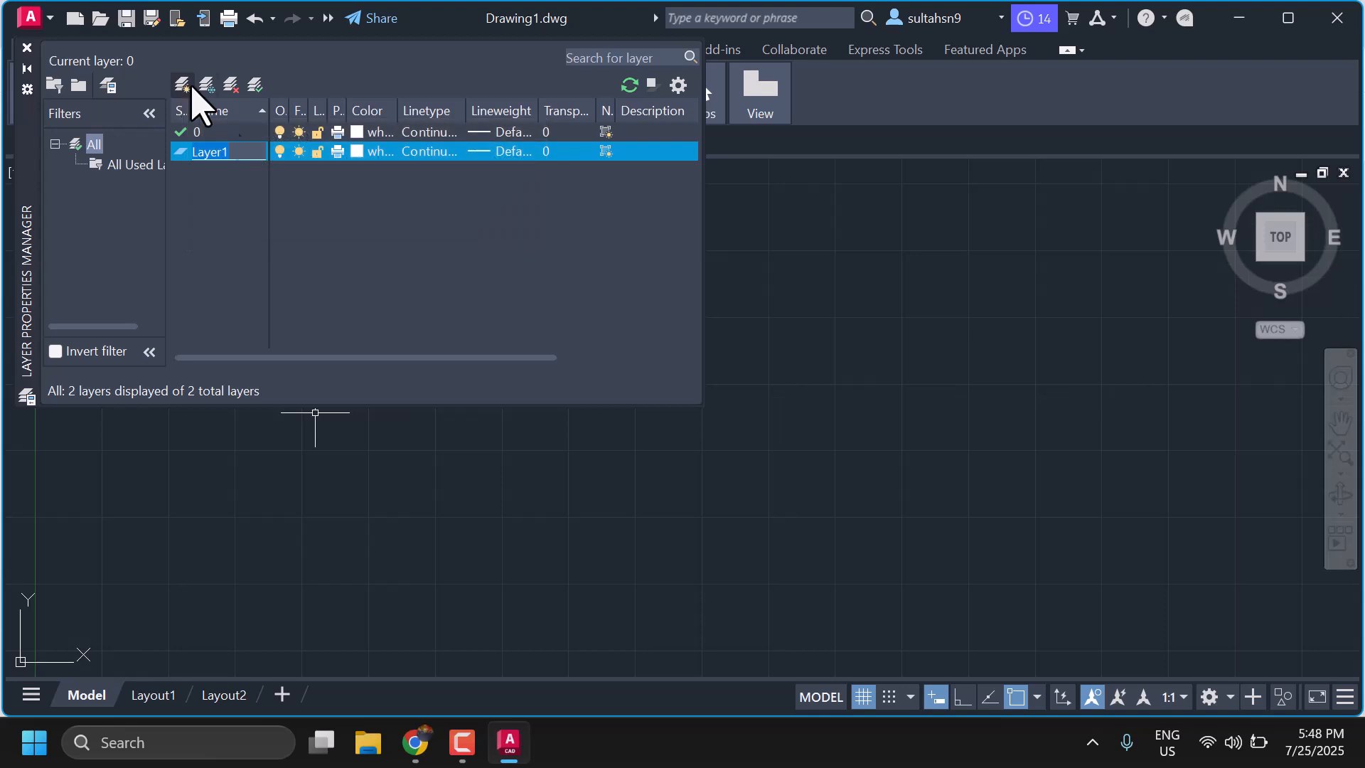
type("wal")
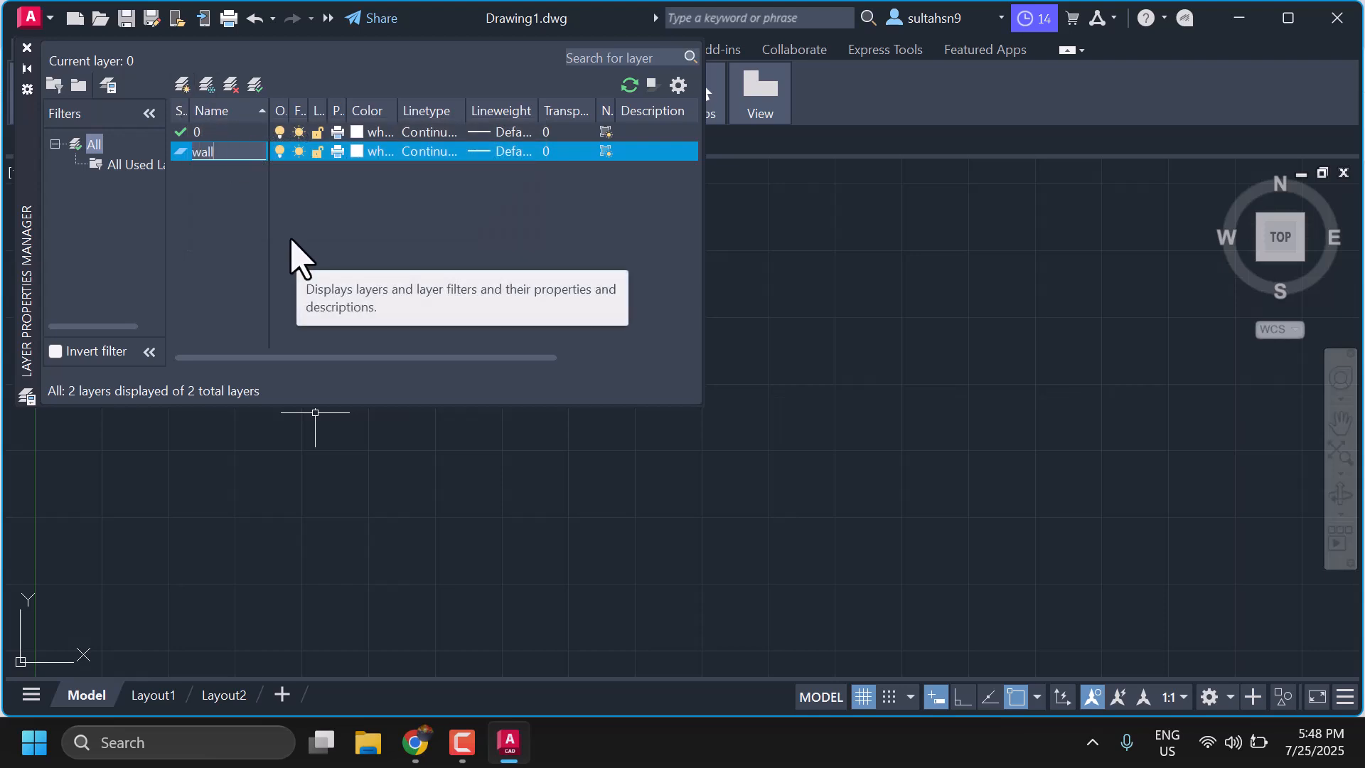
type("l")
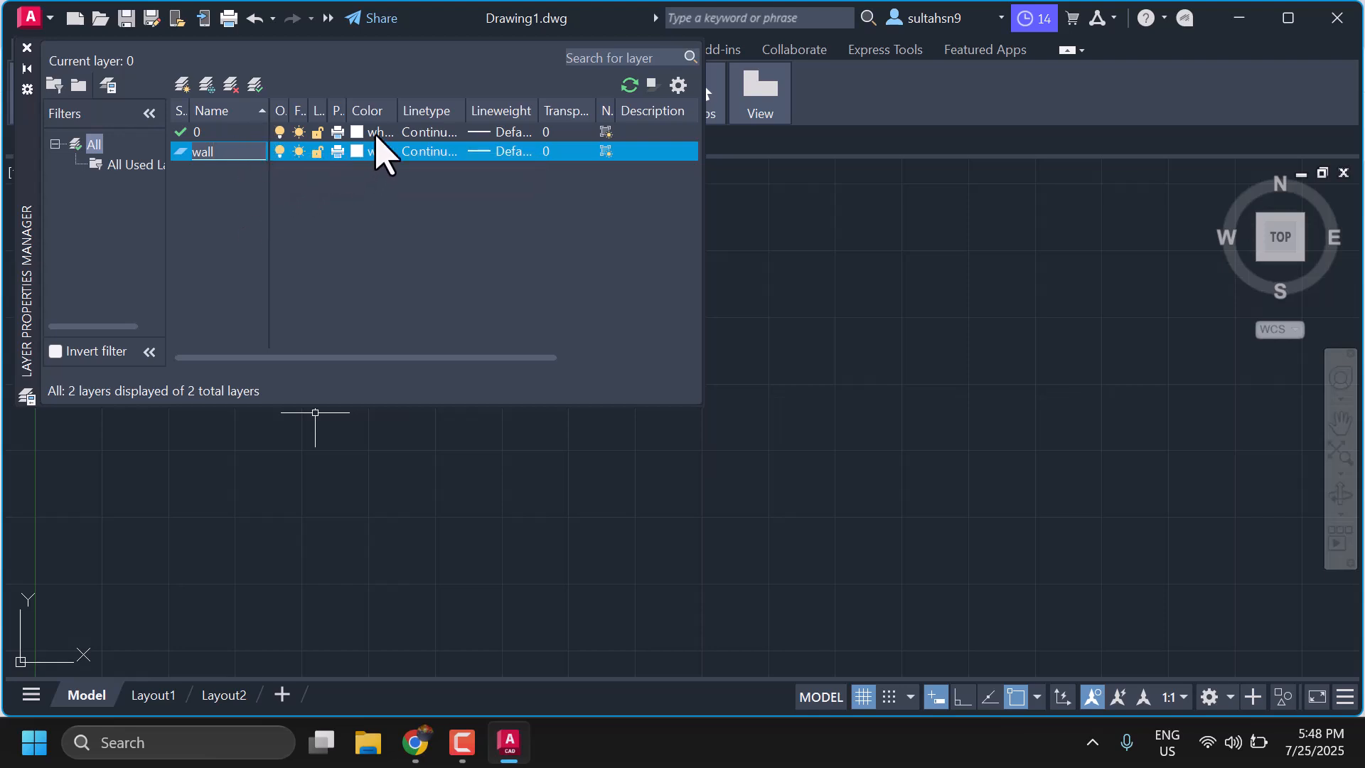
Step: Set the wall layer's color to yellow, index color 50
left_click(370, 153)
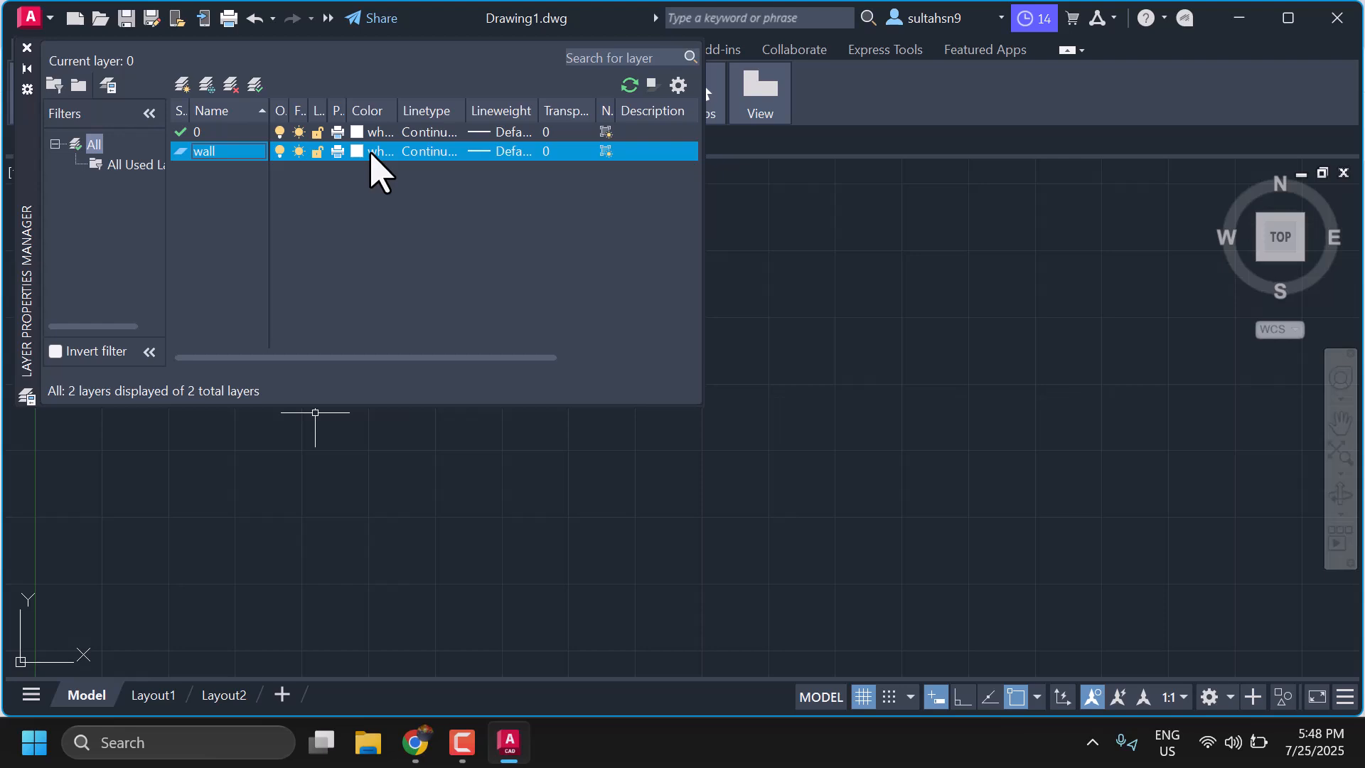
left_click(365, 152)
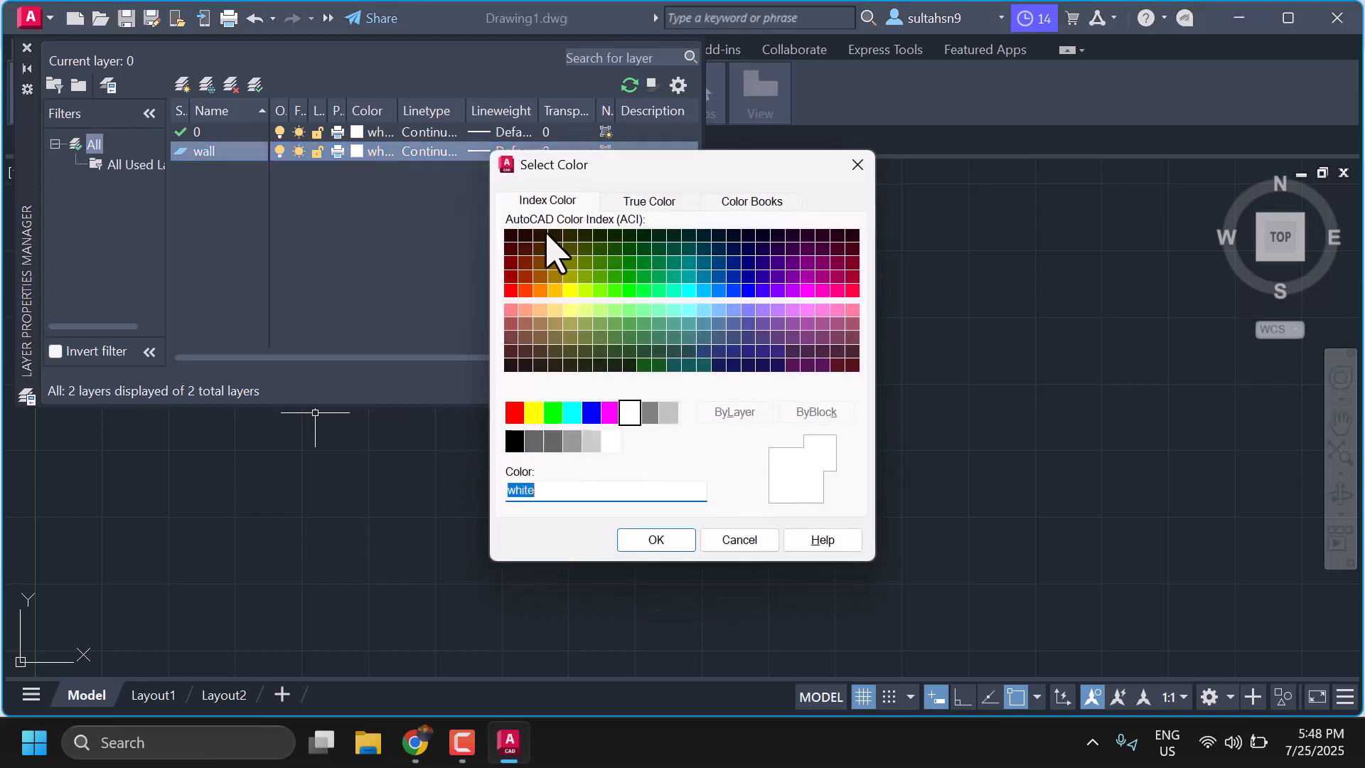
left_click(571, 291)
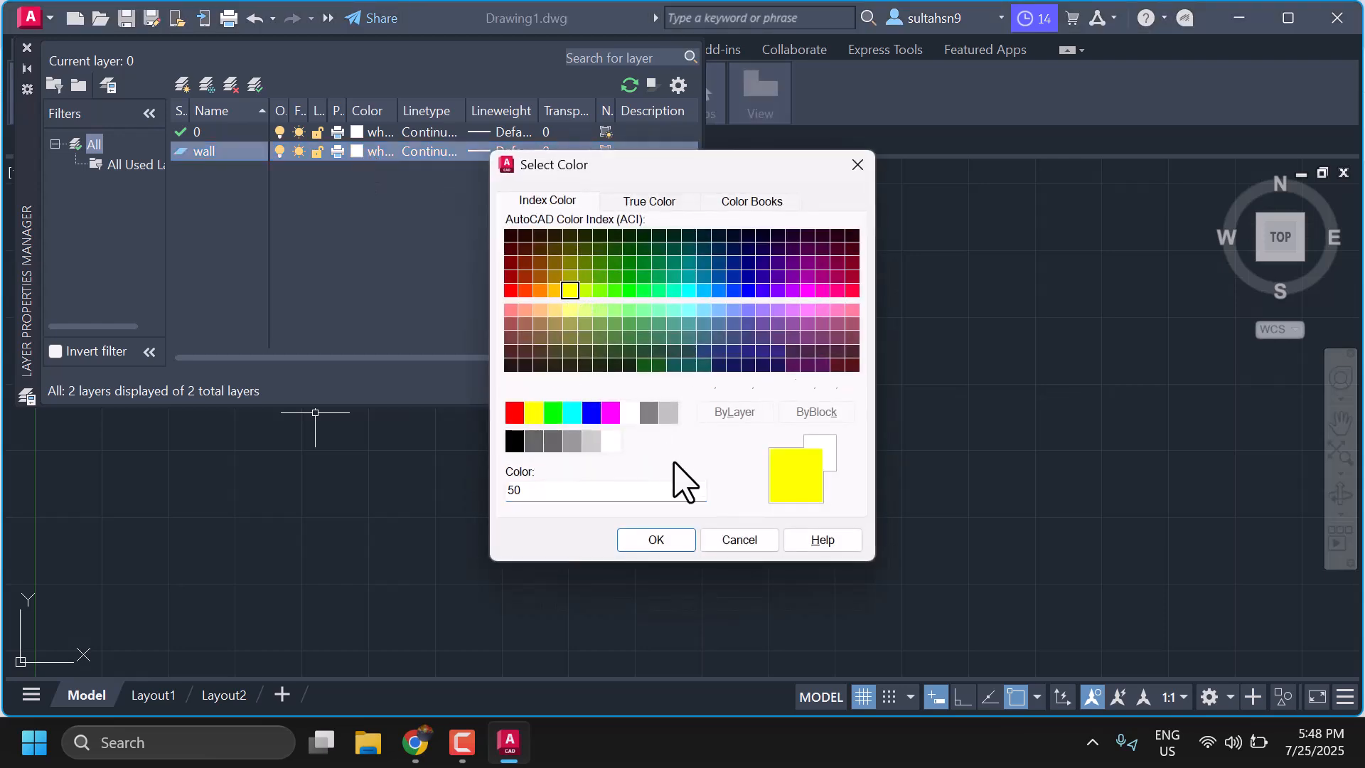
left_click(656, 540)
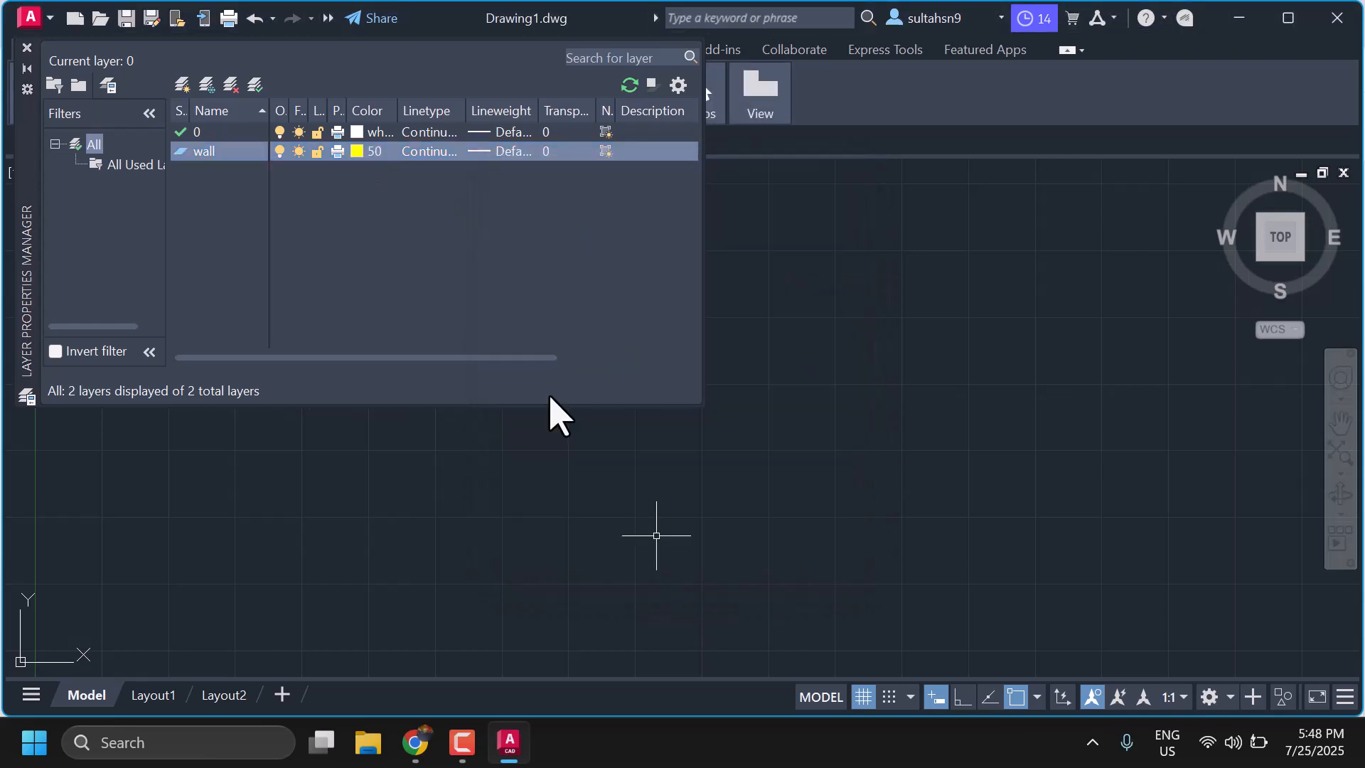
Step: Set the wall layer's color to red, index color 240
left_click(374, 152)
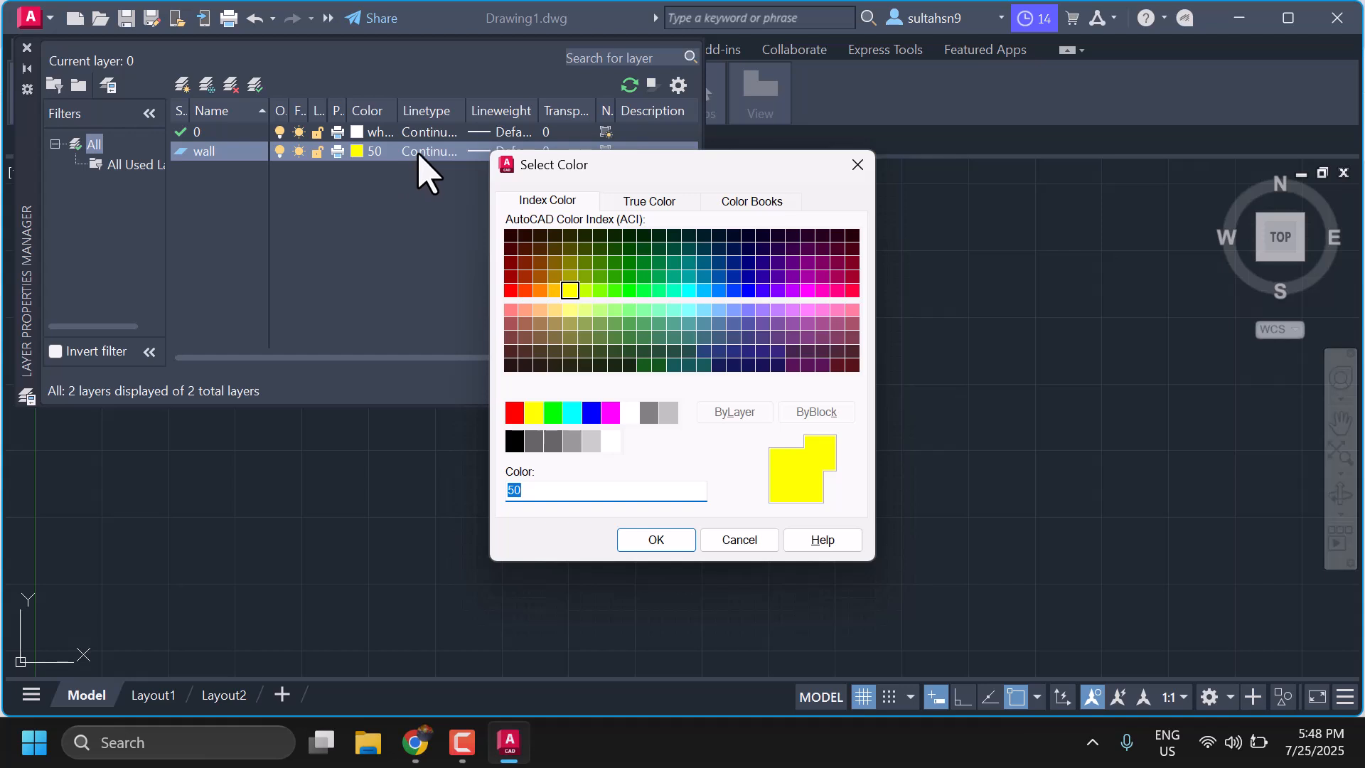
left_click(853, 290)
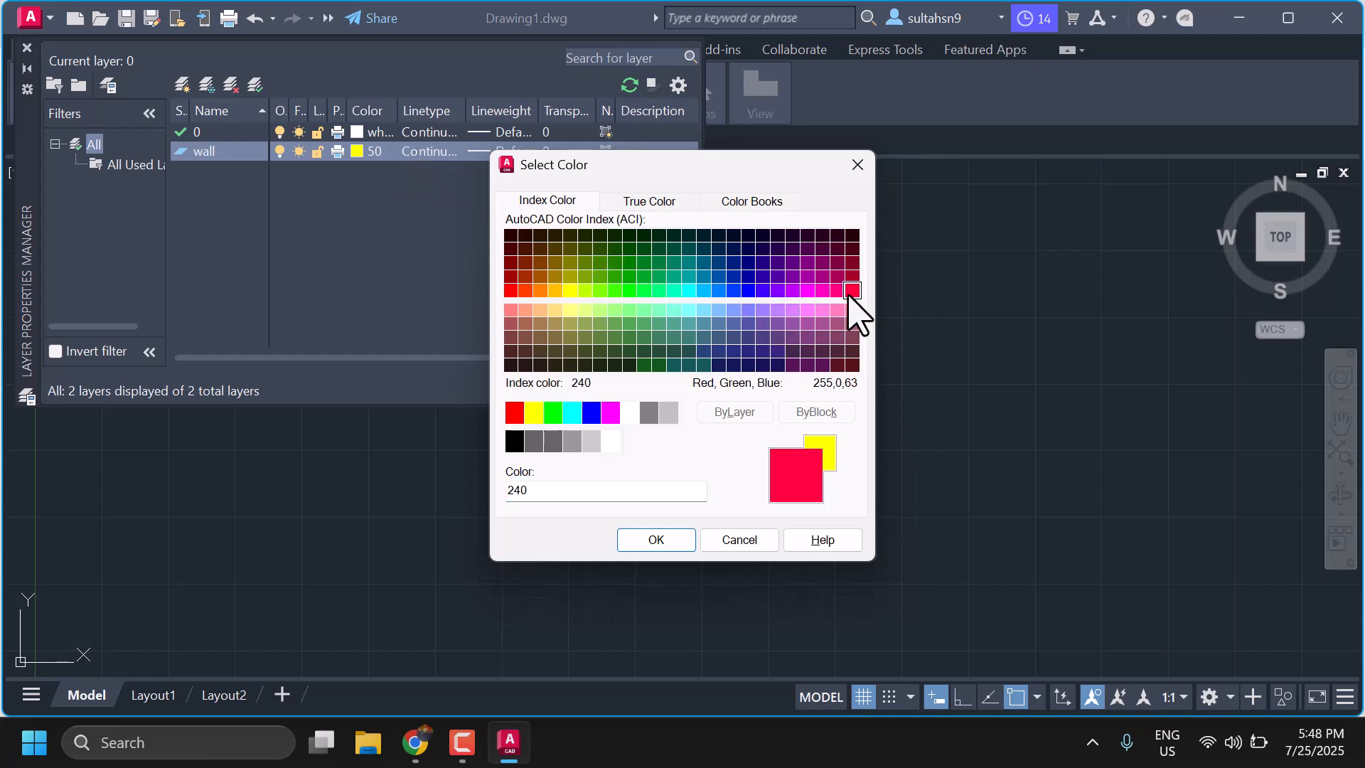
left_click(664, 542)
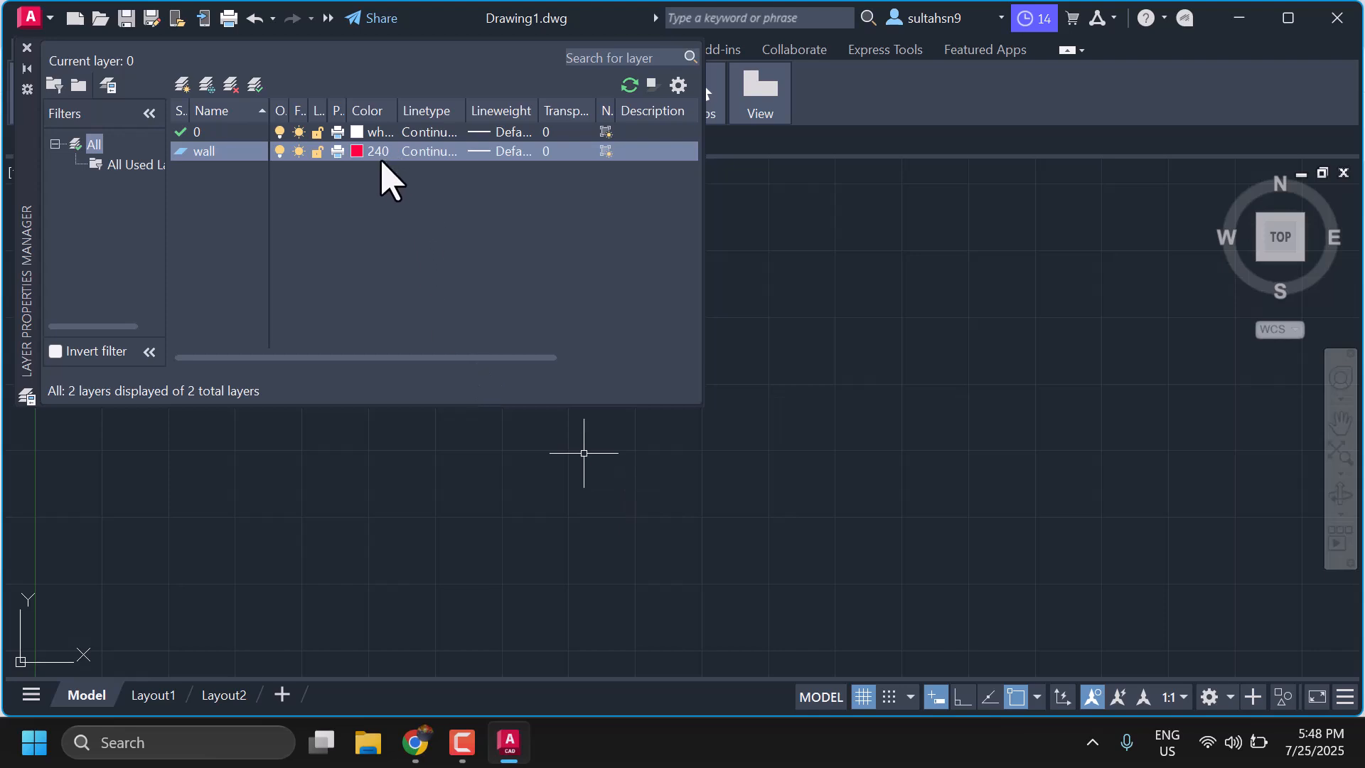
Step: Examine the loaded linetypes available for the wall layer, keeping its Continuous linetype
left_click(425, 151)
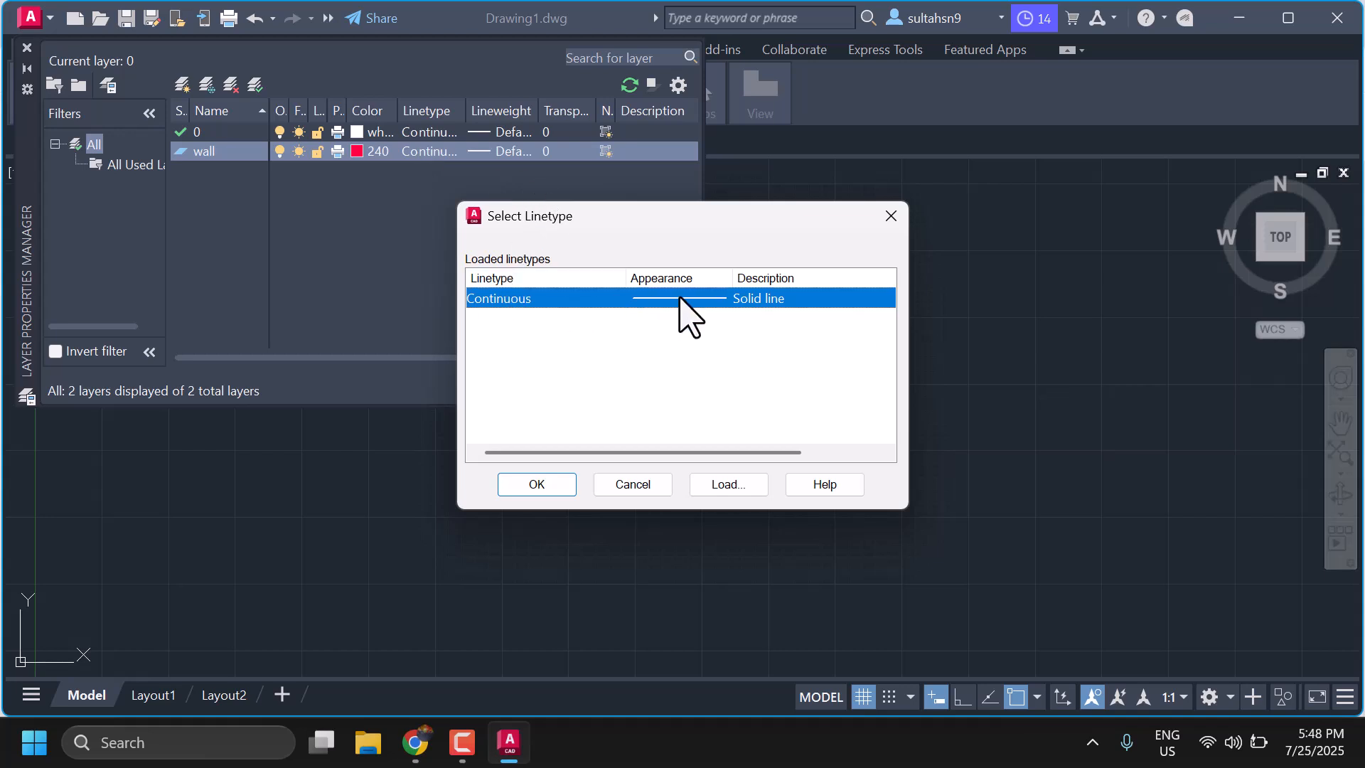
scroll(616, 405, "right", 1)
scroll(645, 423, "right", 1)
scroll(658, 431, "right", 2)
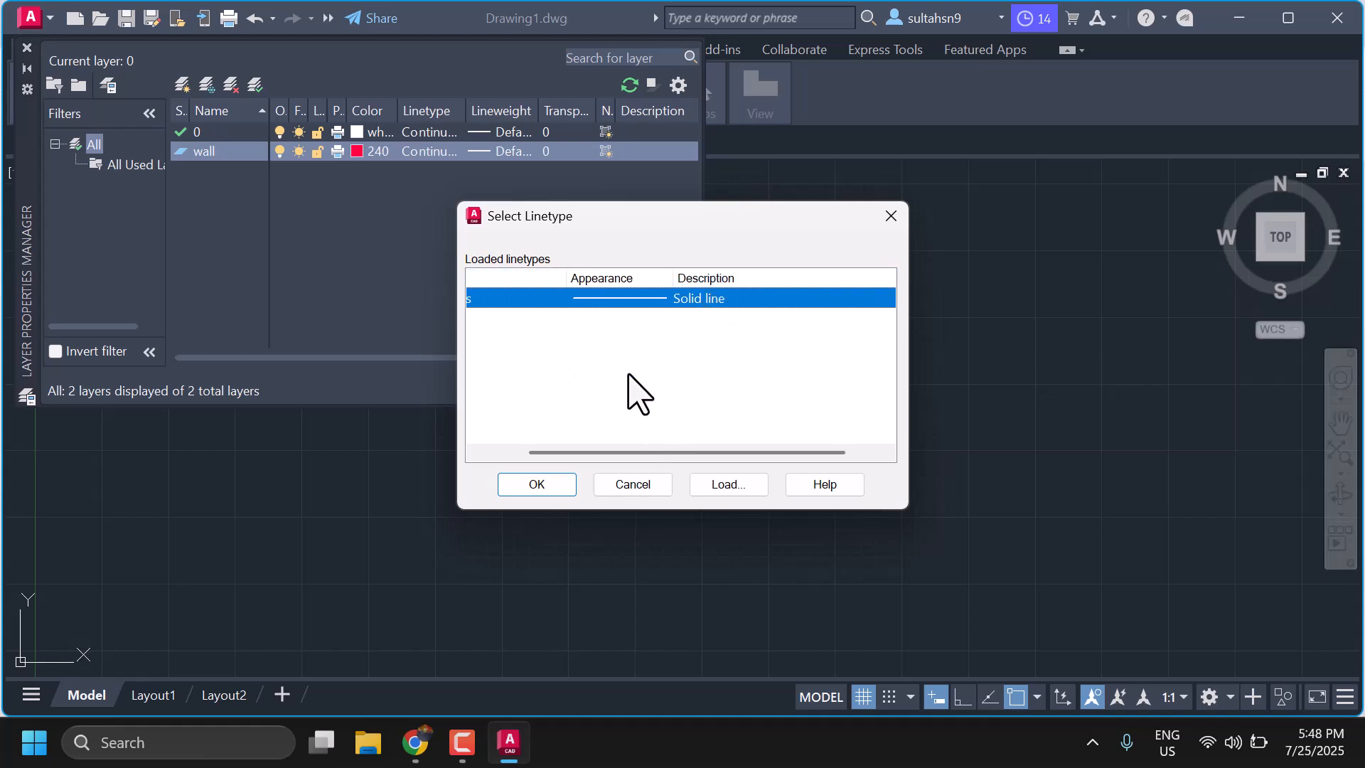
scroll(649, 381, "left", 4)
scroll(647, 456, "left", 1)
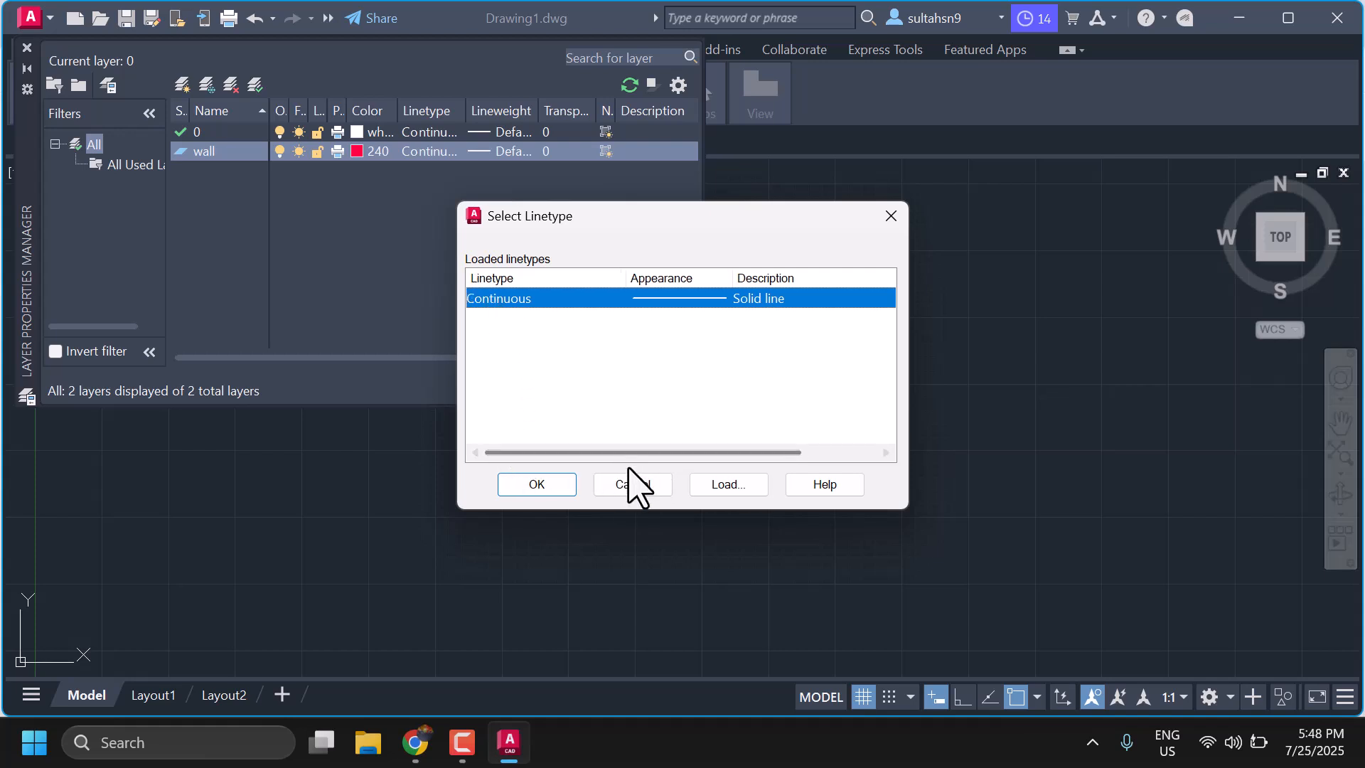
left_click(551, 485)
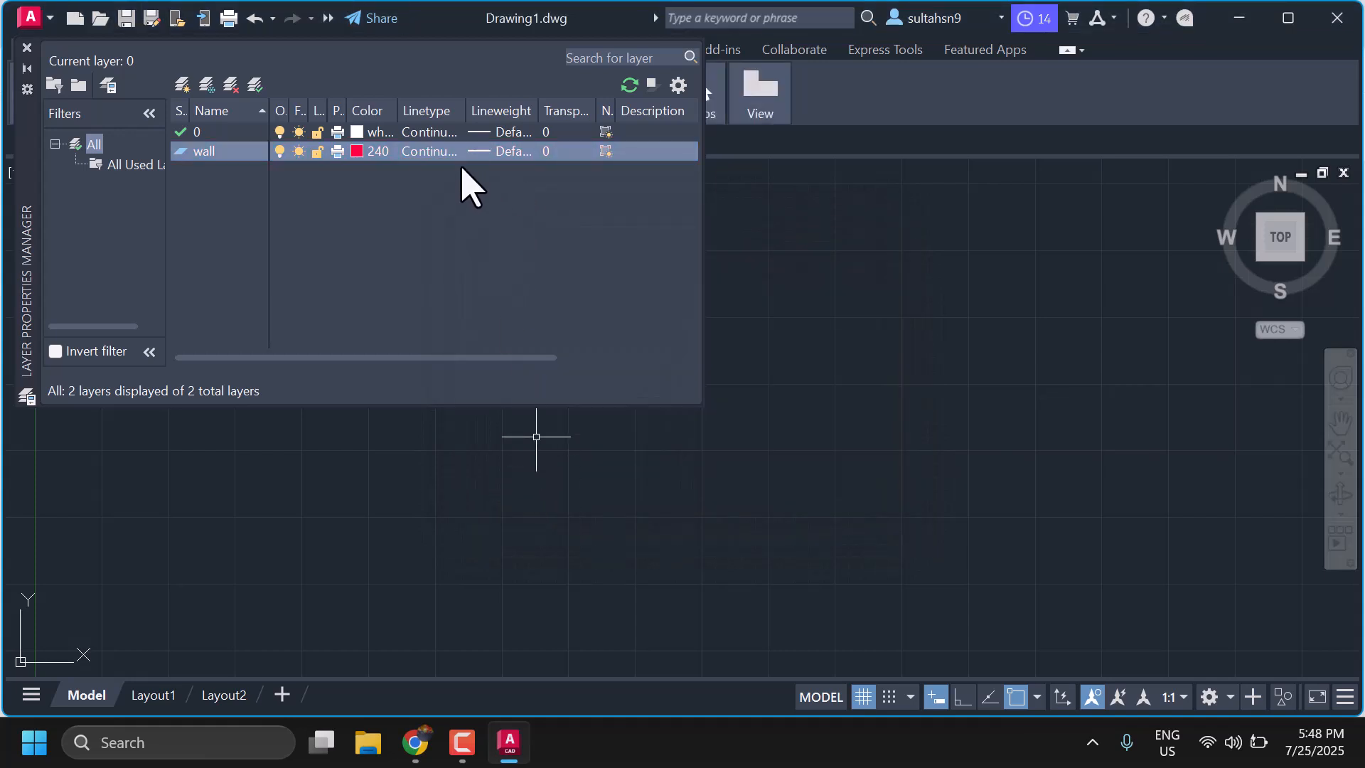
right_click(436, 151)
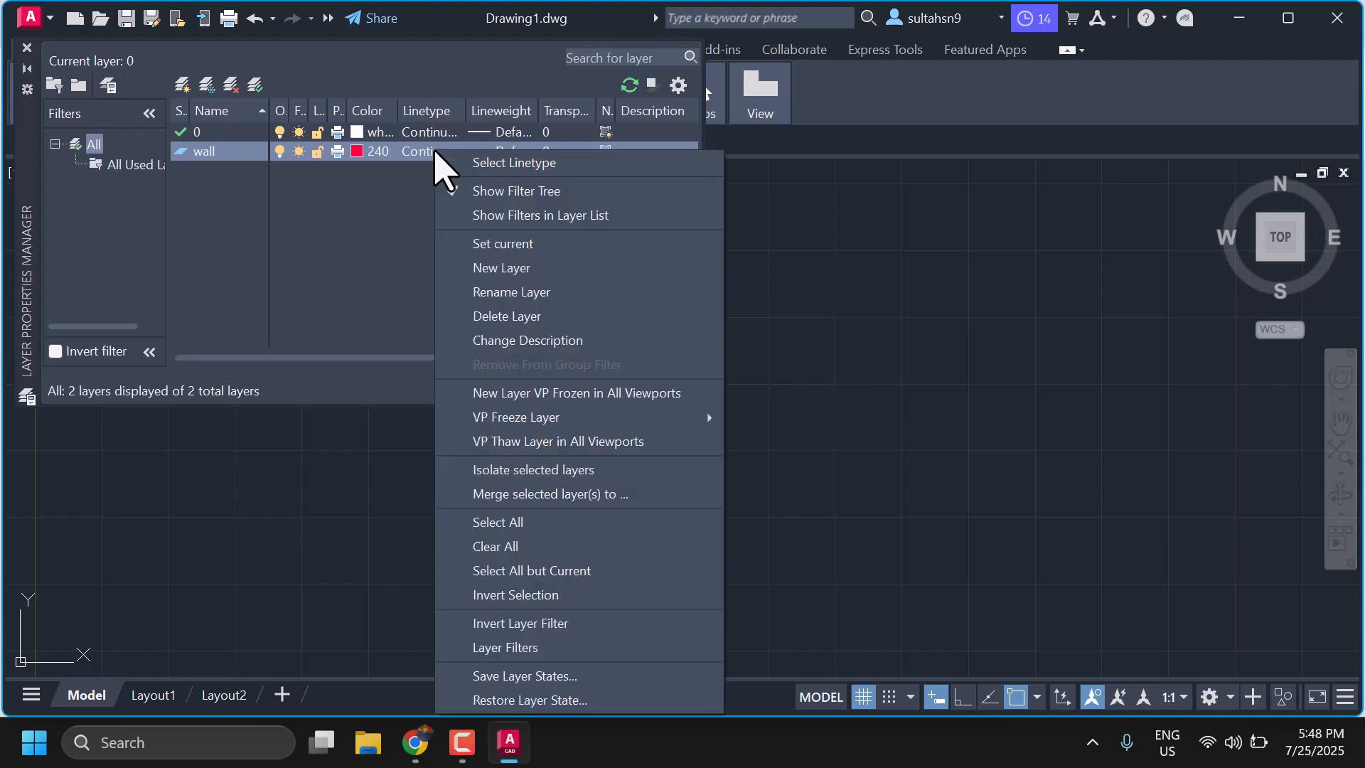
left_click(439, 162)
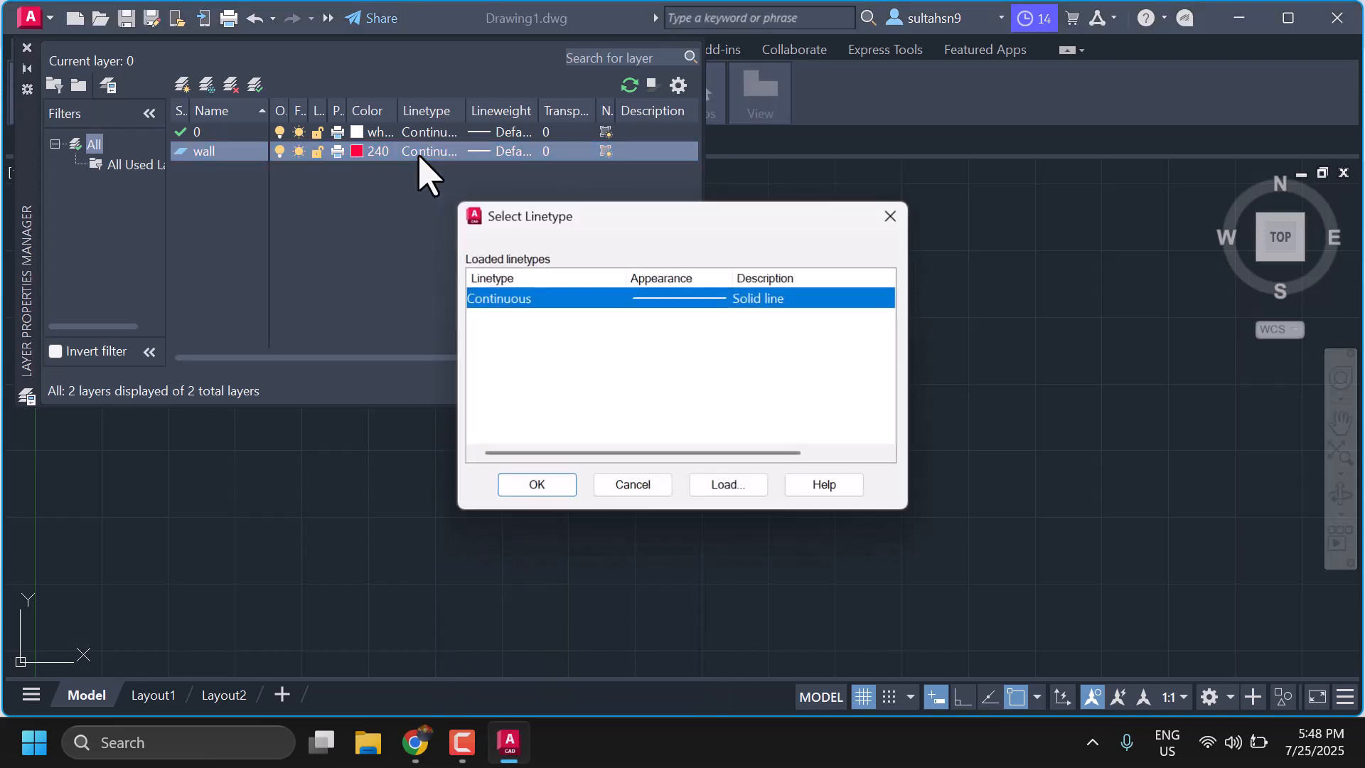
left_click(646, 489)
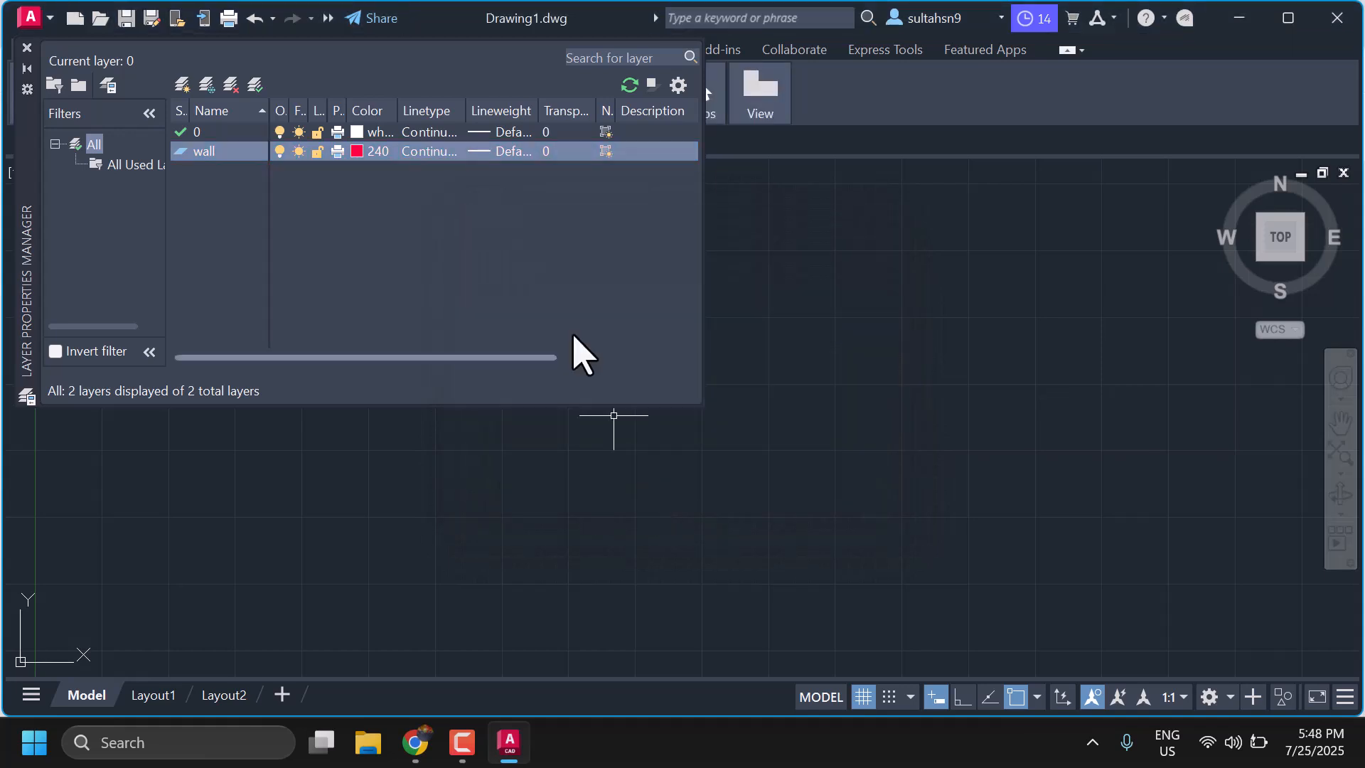
Step: Set the wall layer's lineweight to 0.20 mm
left_click(508, 151)
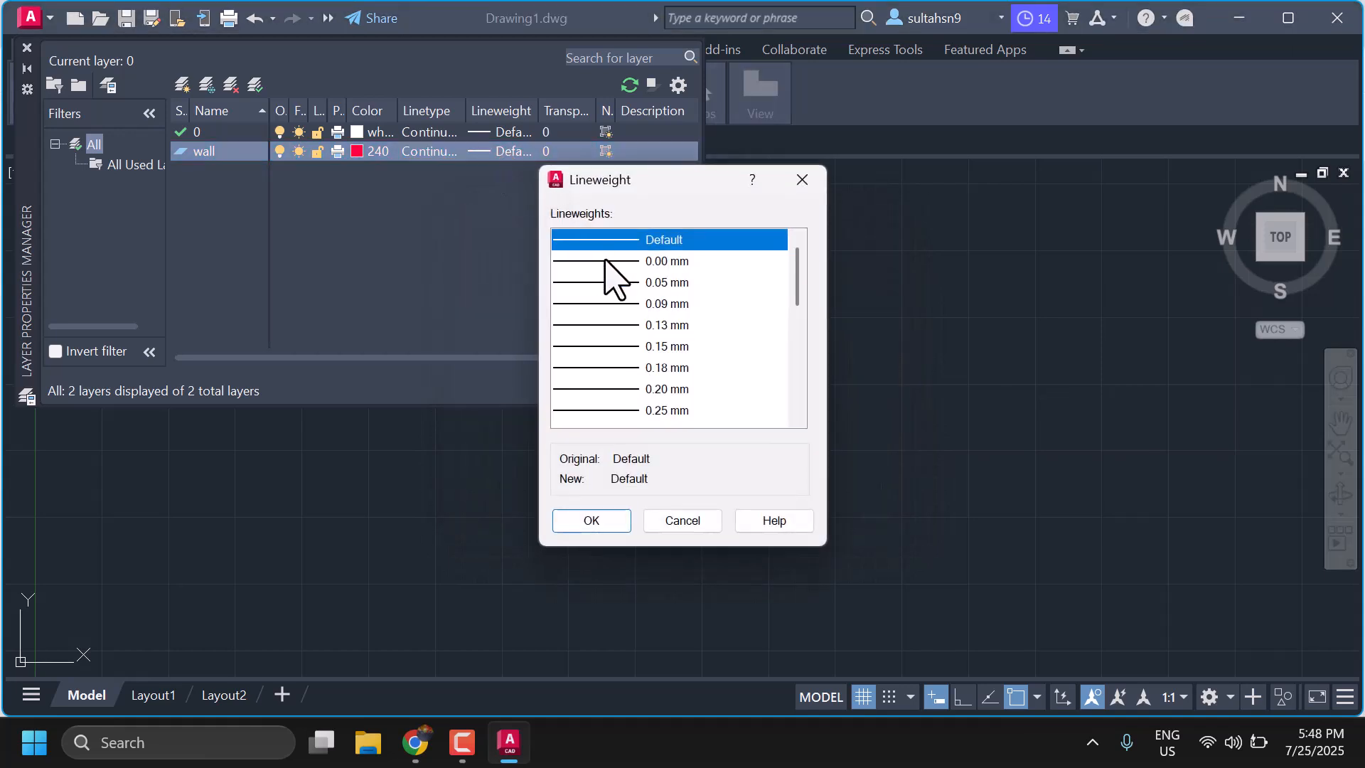
left_click(627, 391)
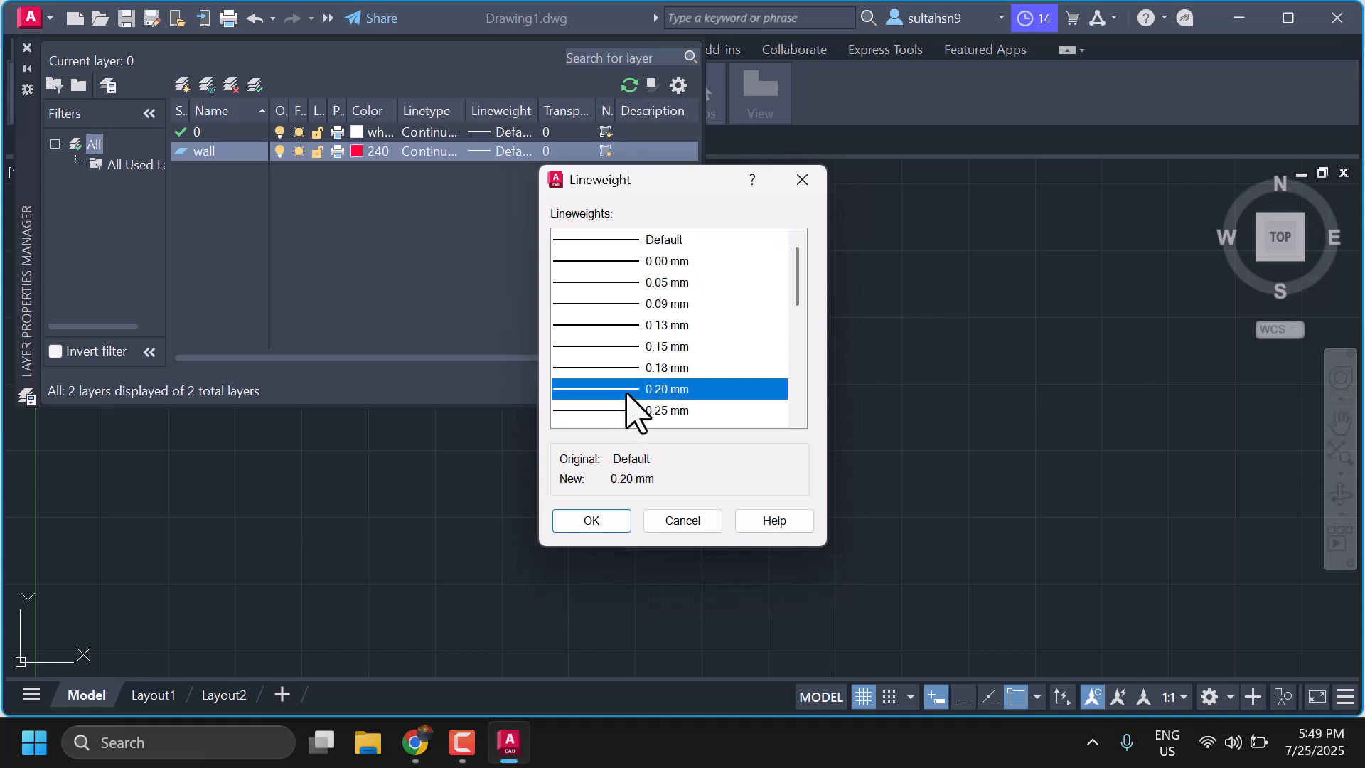
left_click(592, 521)
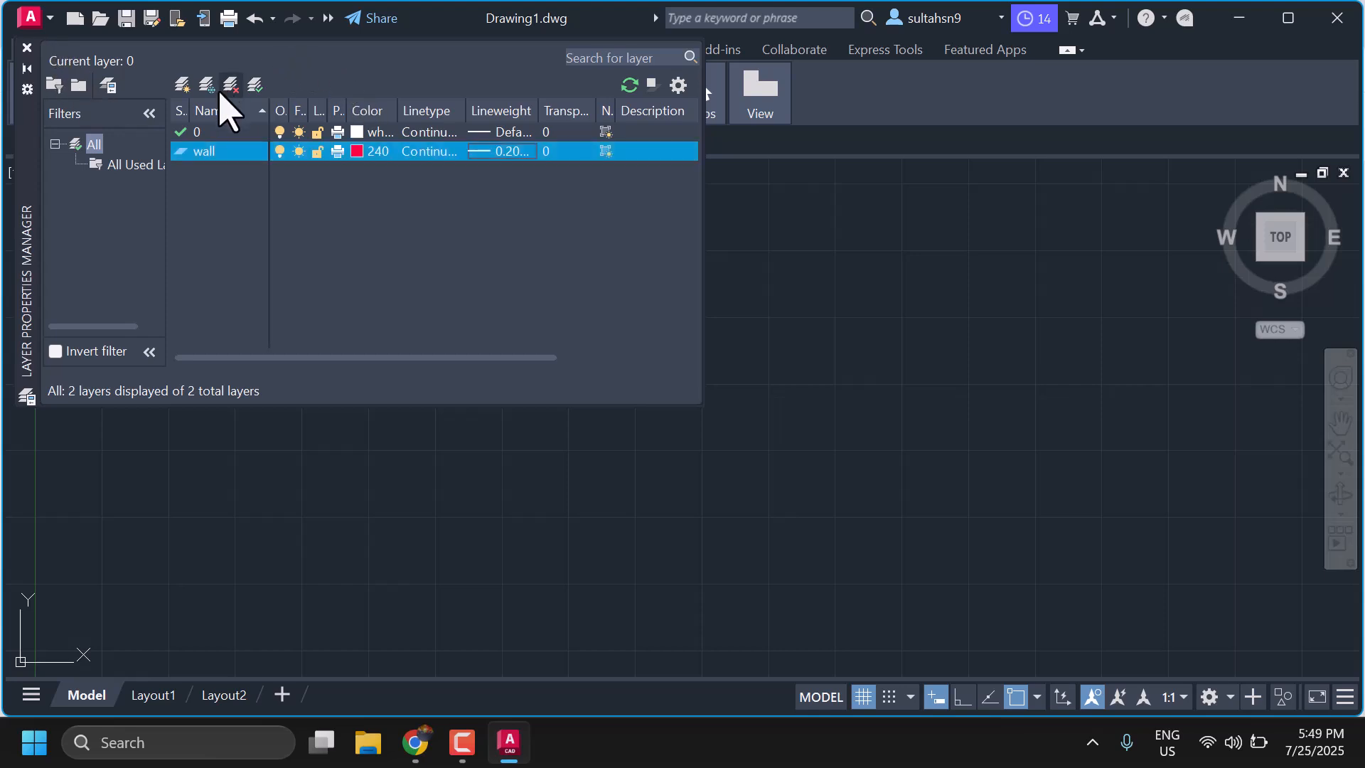
Step: Create another layer named door and turn it off
left_click(183, 85)
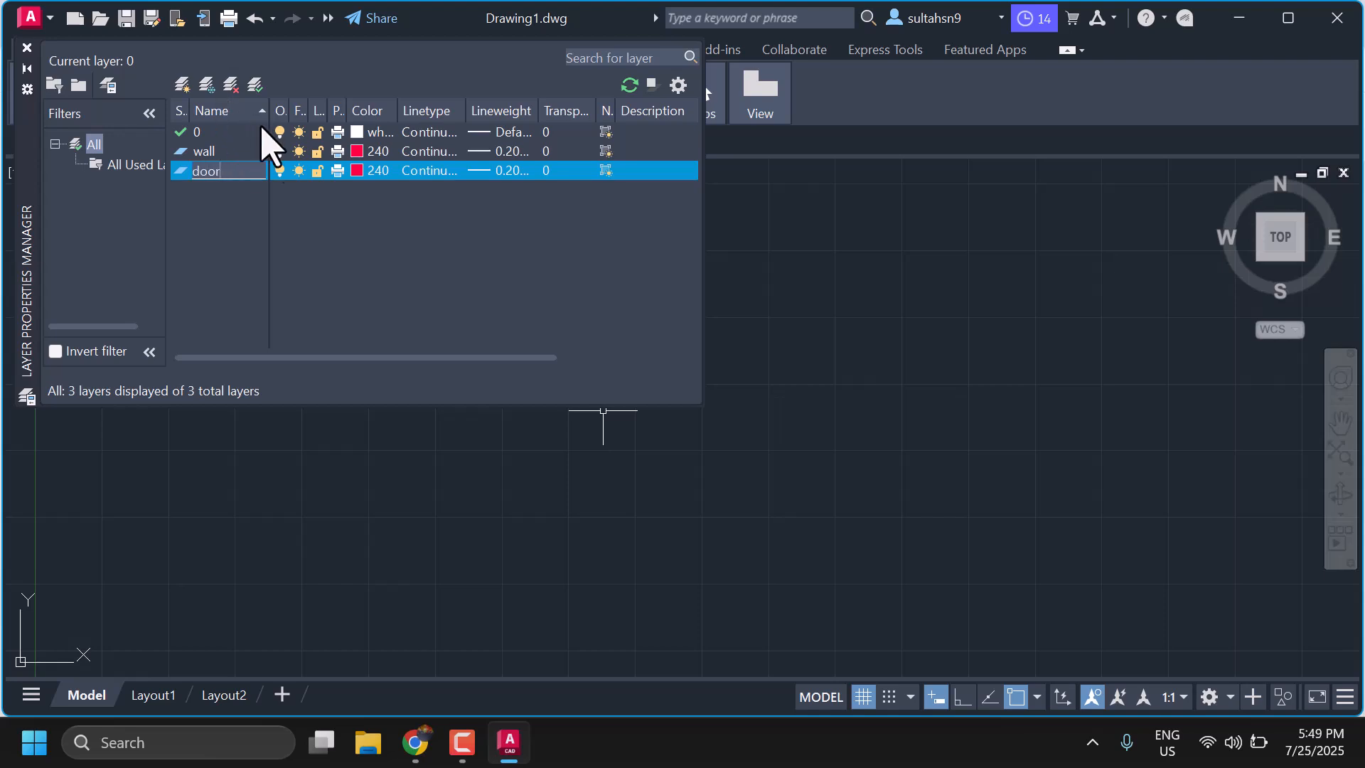
left_click(280, 171)
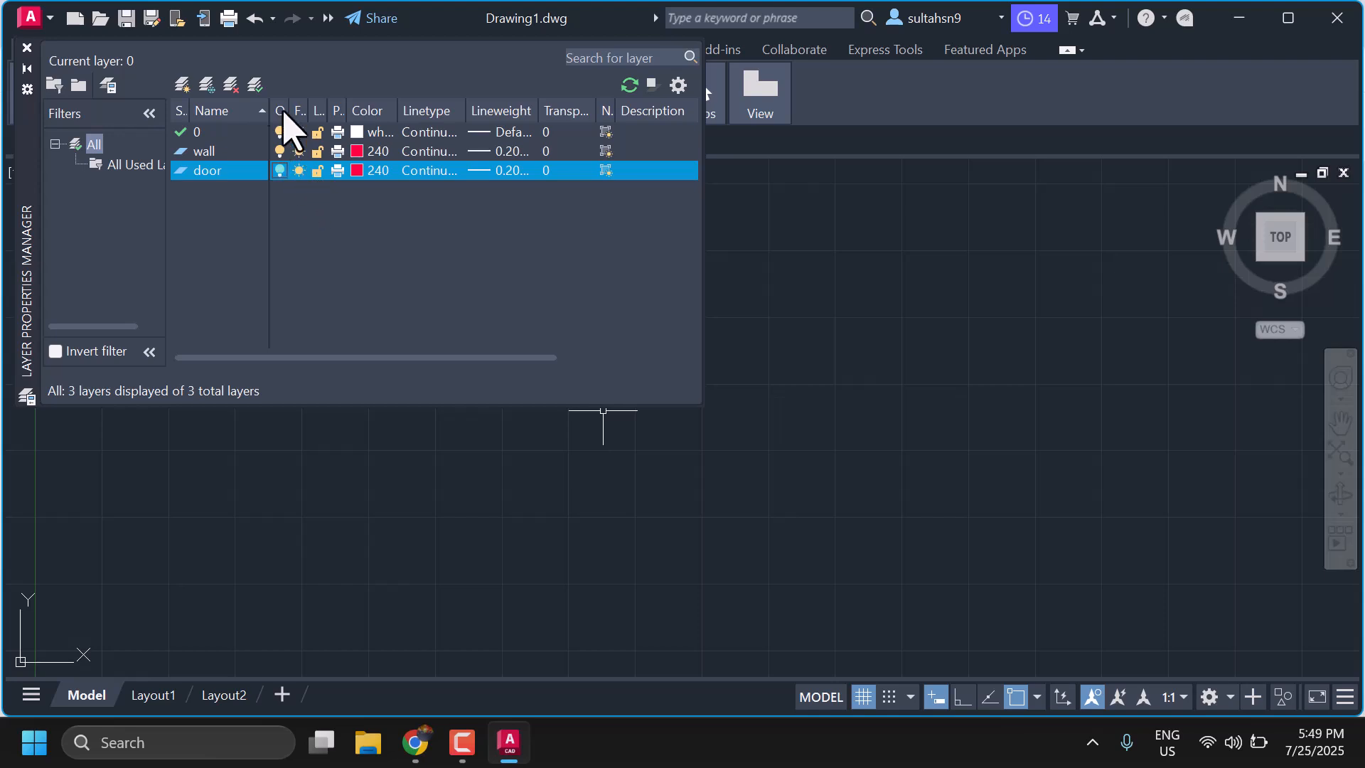
Step: Widen the On and Freeze columns of the layer list and turn the door layer back on
mouse_move(290, 114)
left_mouse_down()
mouse_move(378, 118)
mouse_move(305, 123)
left_mouse_up()
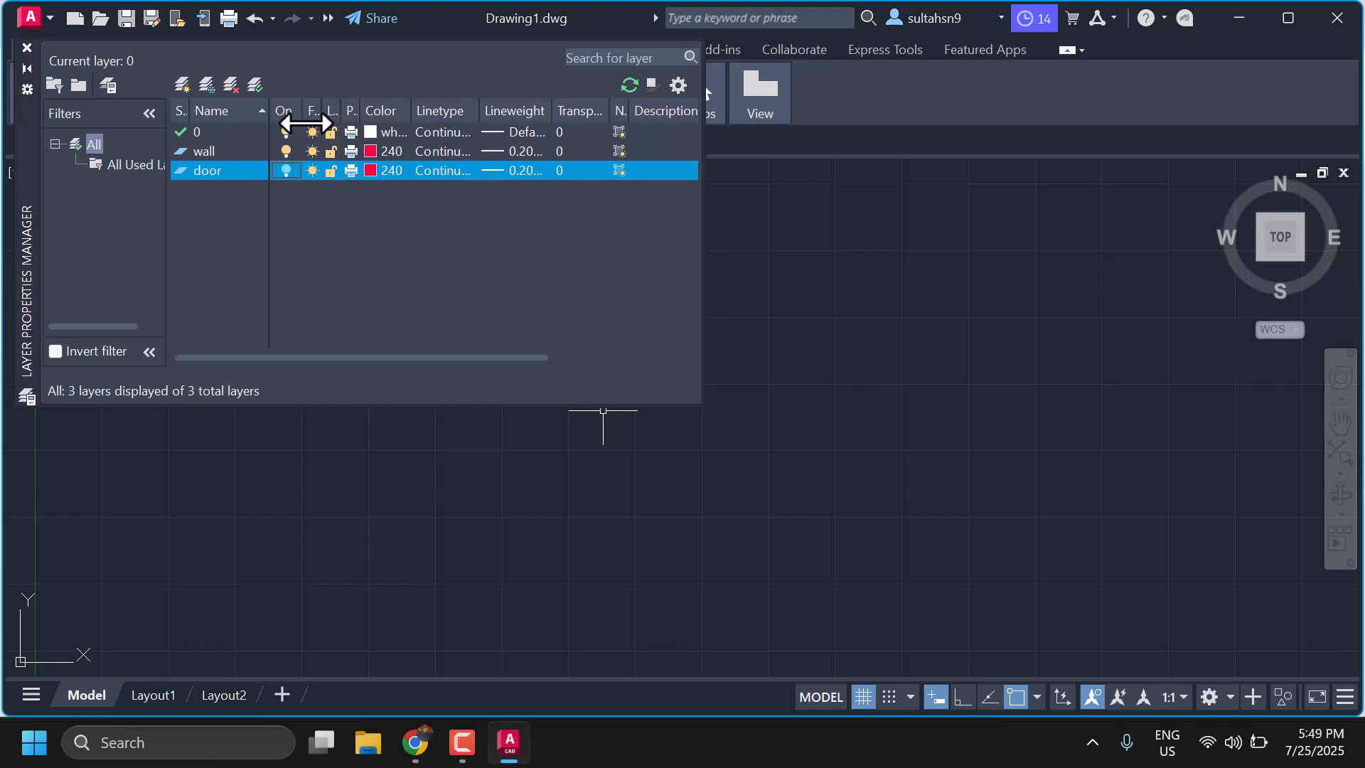
left_click(285, 170)
left_click_drag(395, 104, 396, 105)
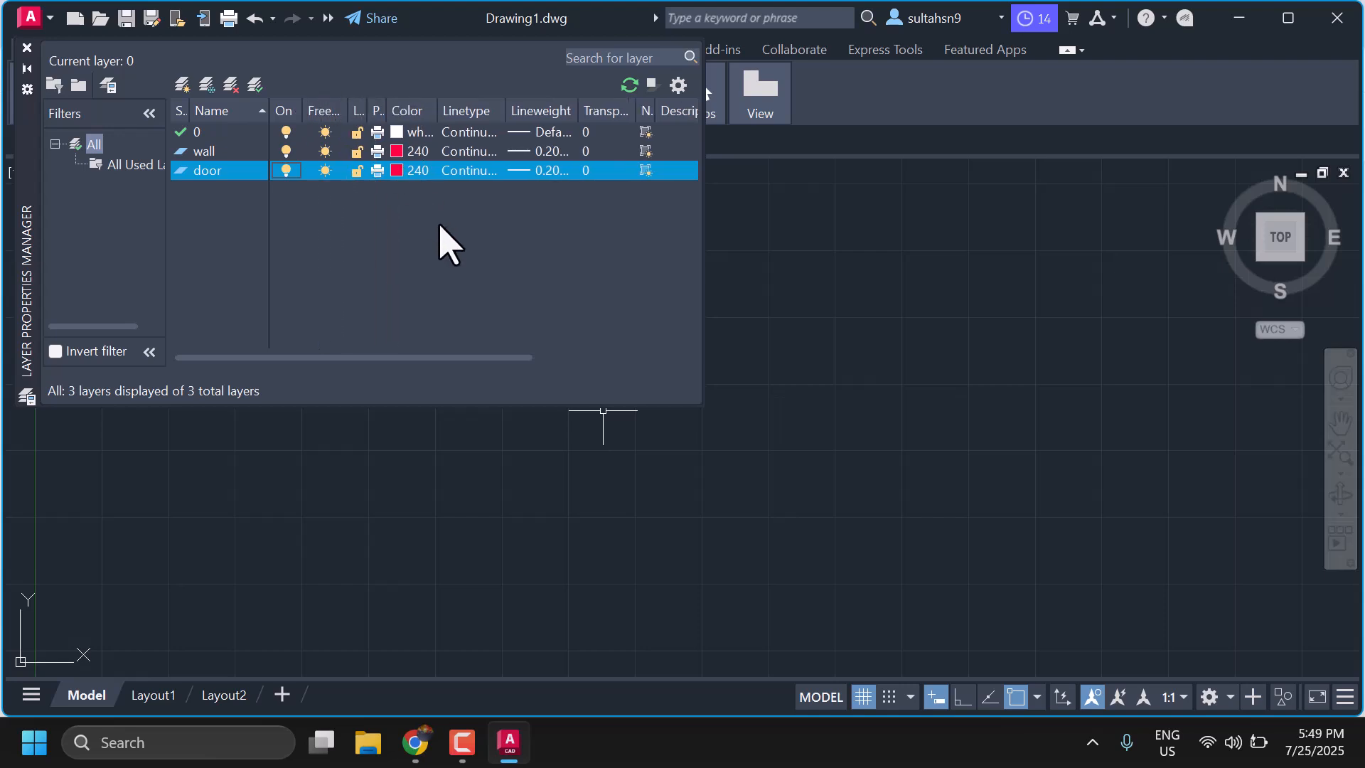
Step: Resize the Layer Properties Manager to be wider and taller, with its upper edge below the ribbon tabs
left_click_drag(707, 174, 1150, 201)
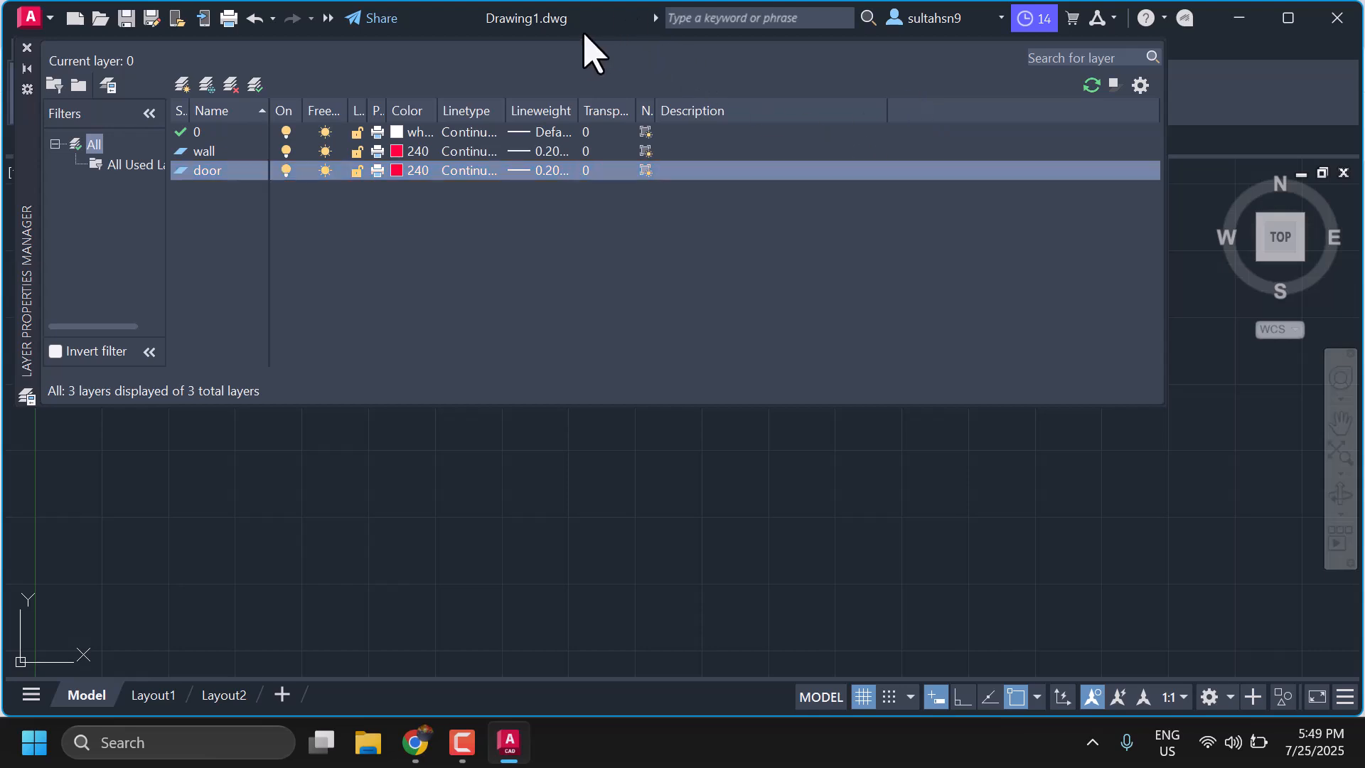
left_click_drag(585, 43, 579, 92)
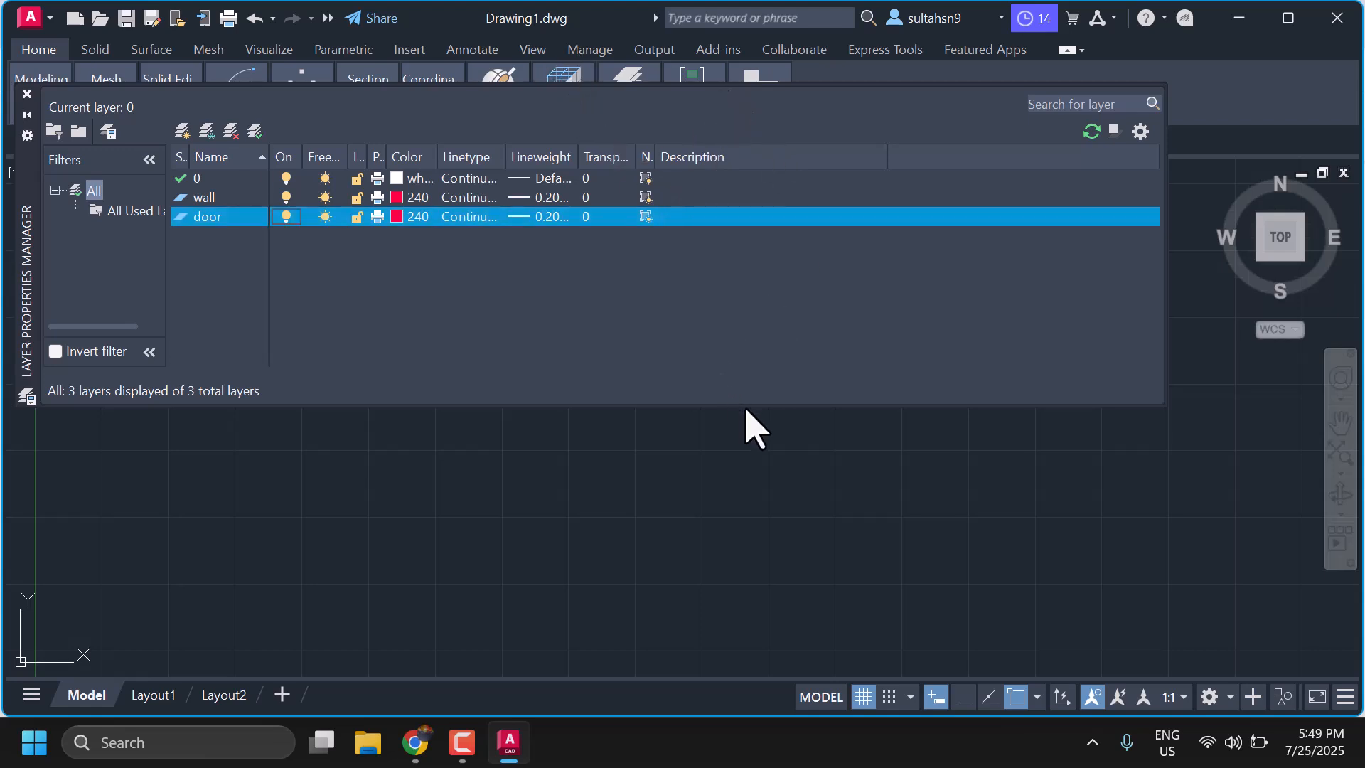
left_click_drag(751, 408, 781, 616)
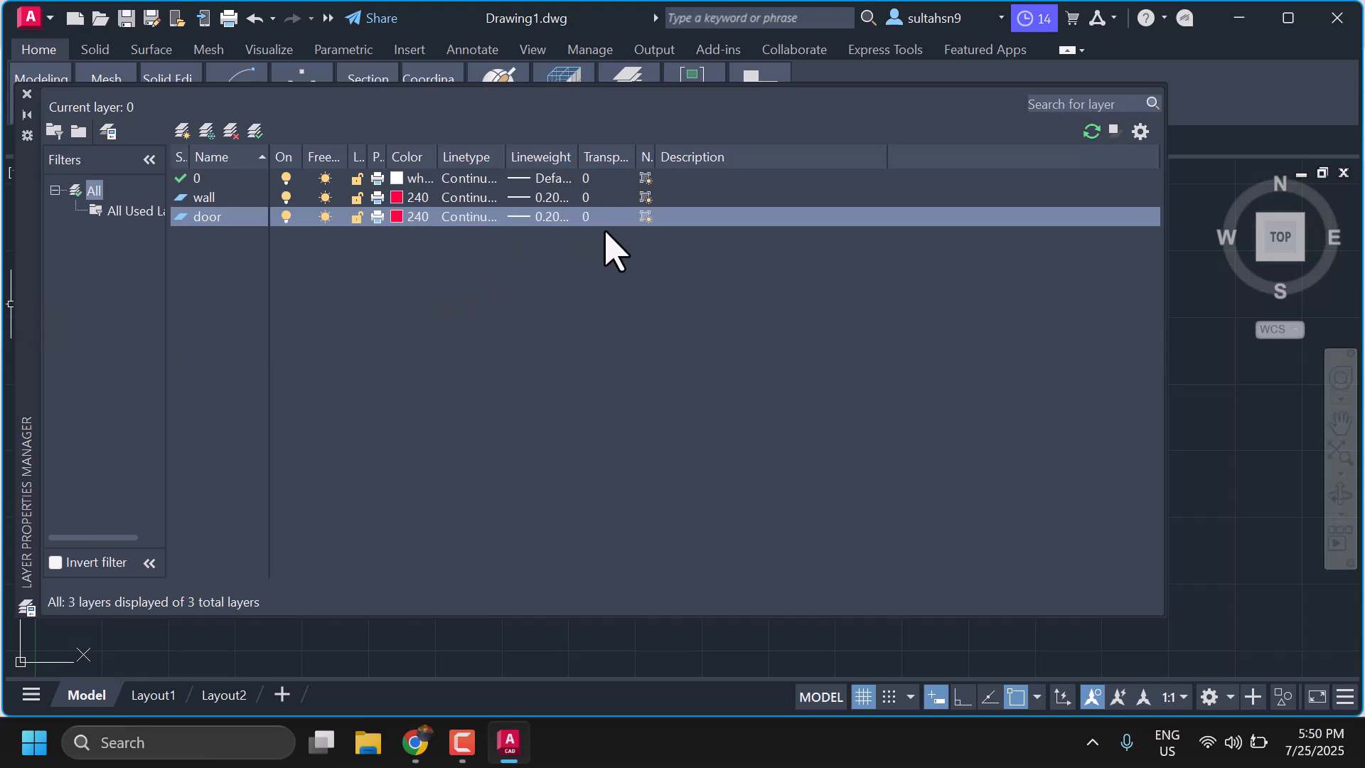
Step: Sort the layers by color and set layer 0's color to yellow, index color 50
left_click(420, 158)
left_click(400, 216)
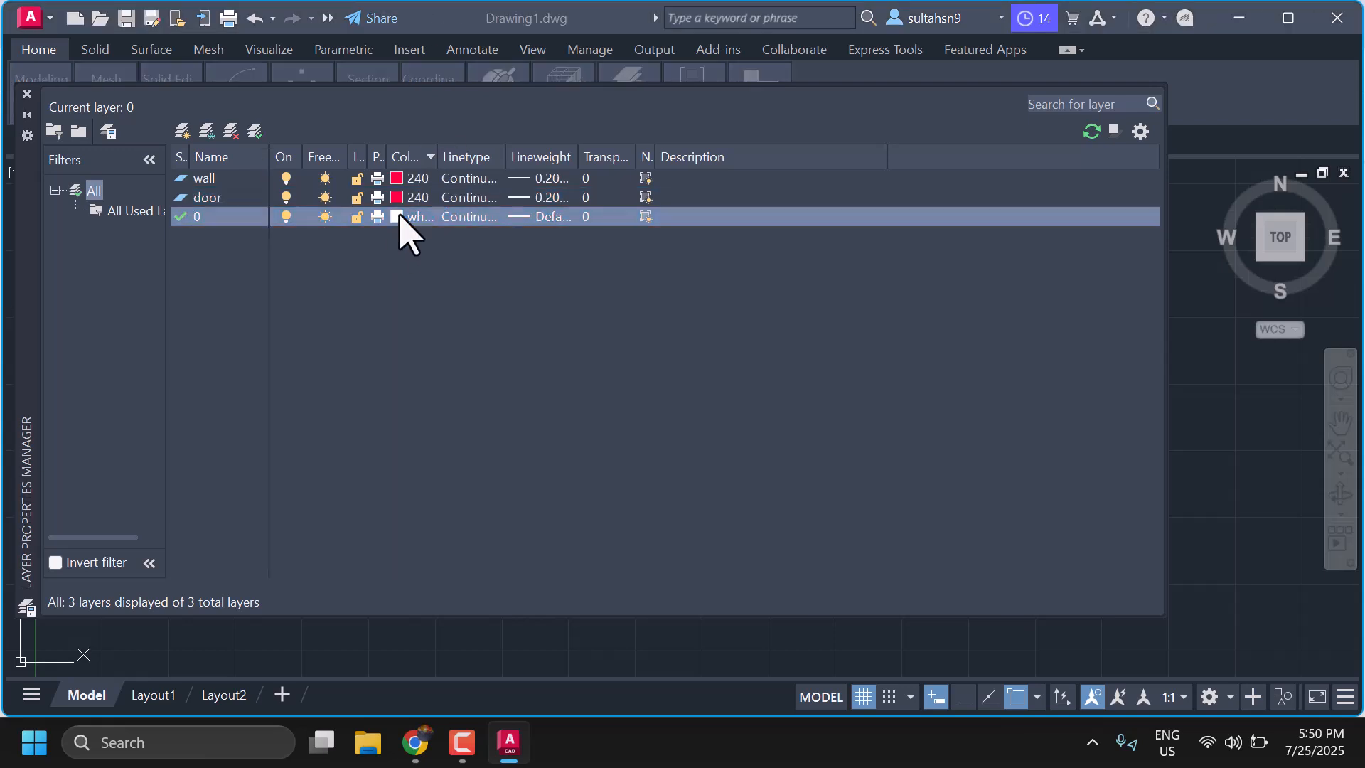
left_click(570, 290)
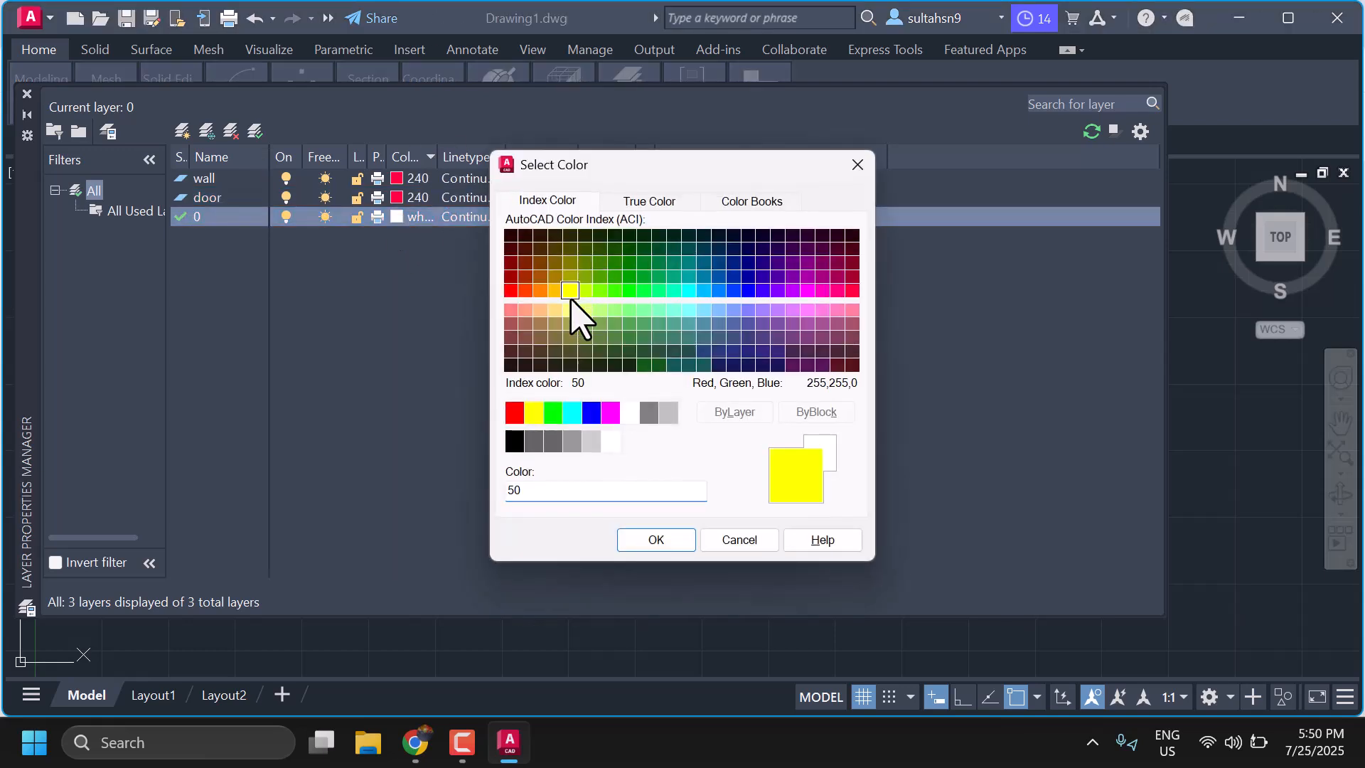
left_click(652, 544)
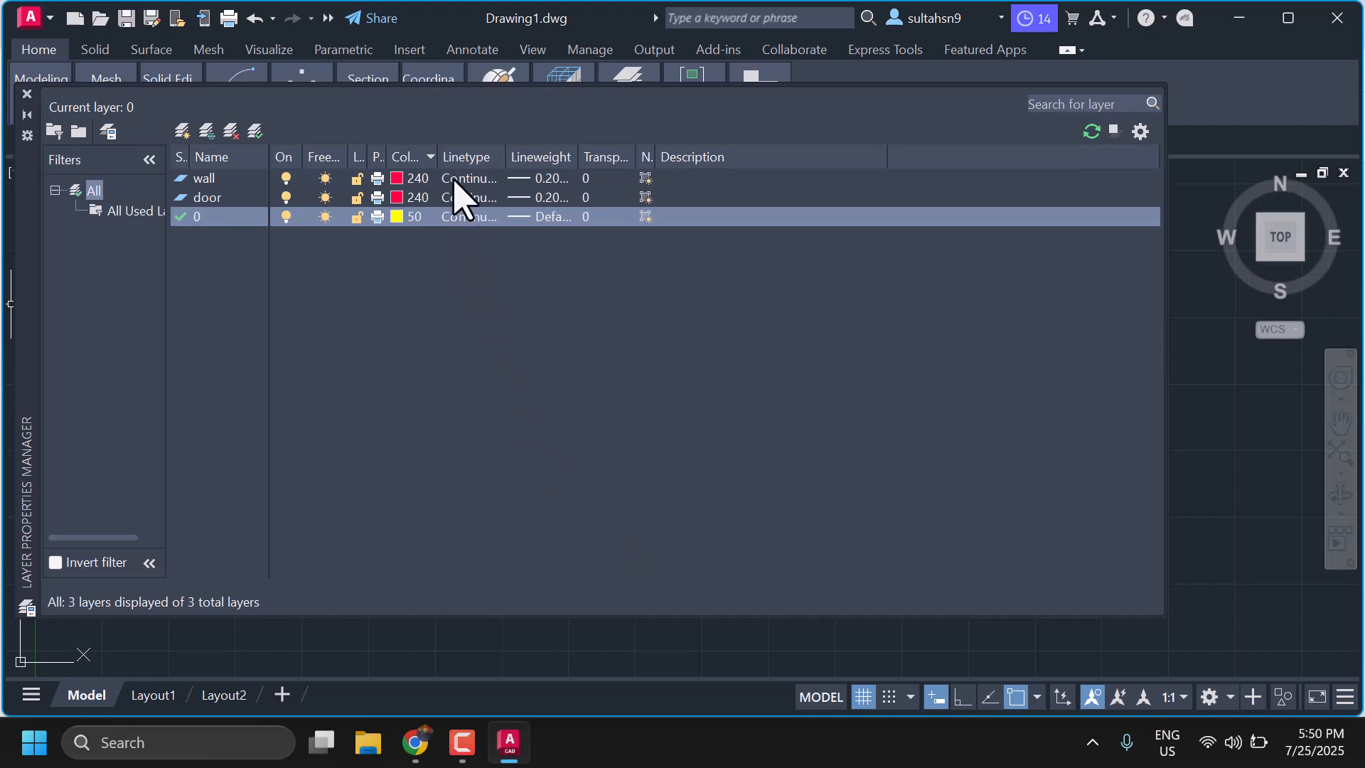
Step: Sort the layers by linetype and load the ACAD_ISO05W100 linetype from acad.lin, keeping Continuous assigned to the wall layer
left_click(455, 156)
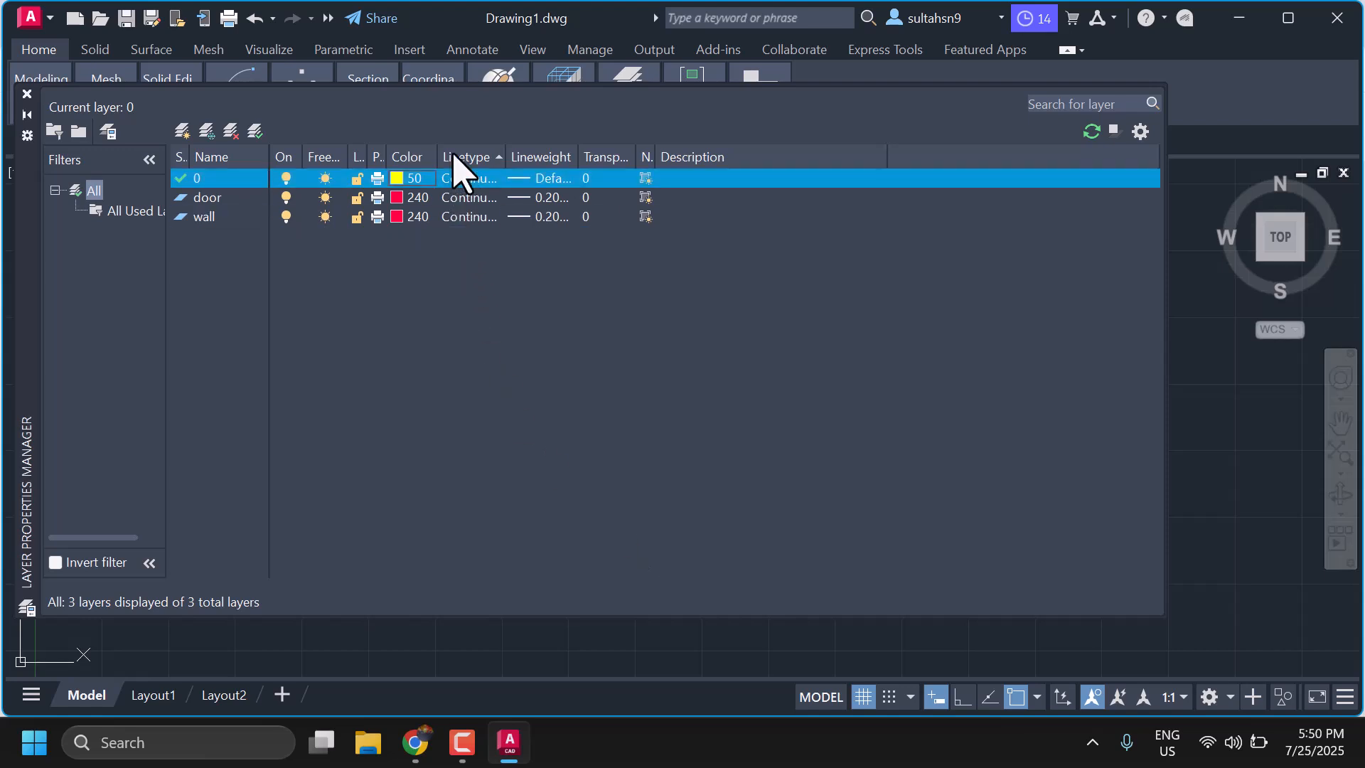
left_click(465, 217)
left_click(505, 303)
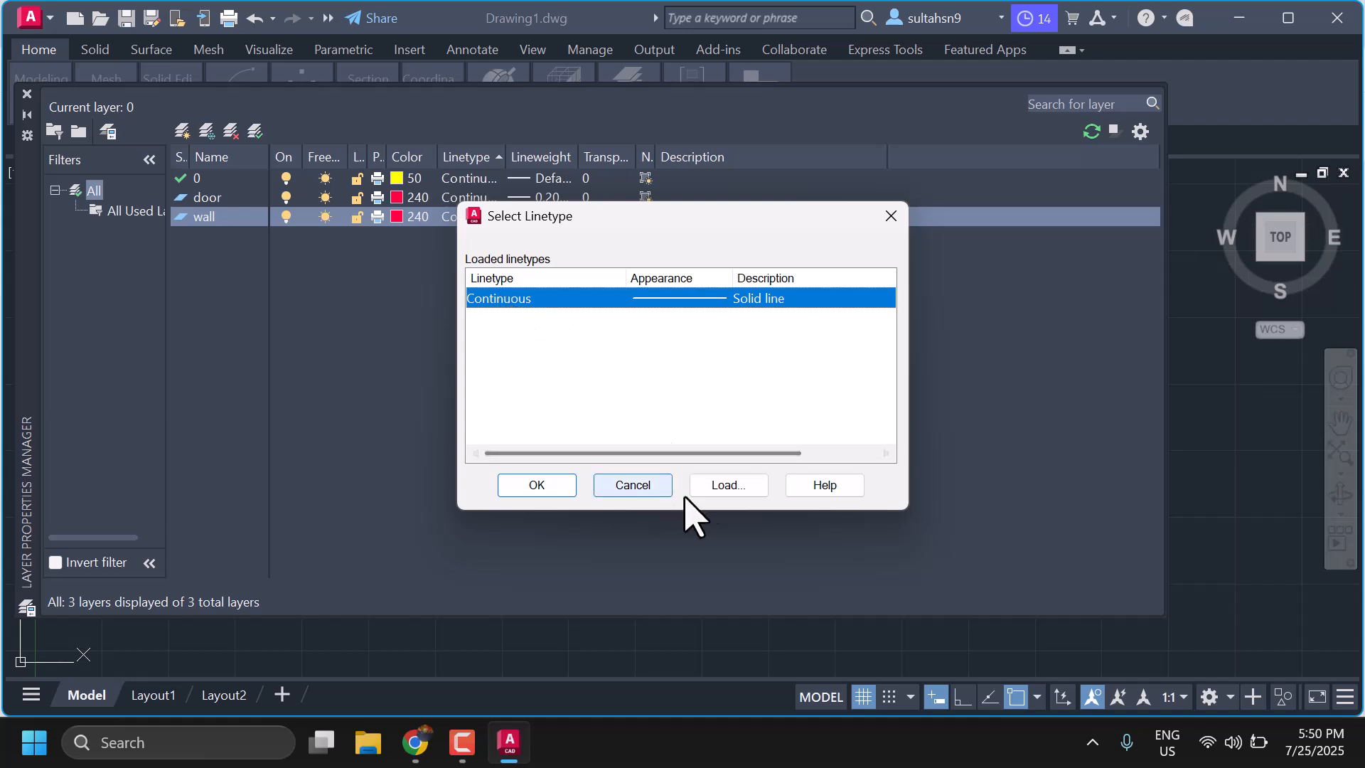
left_click(729, 485)
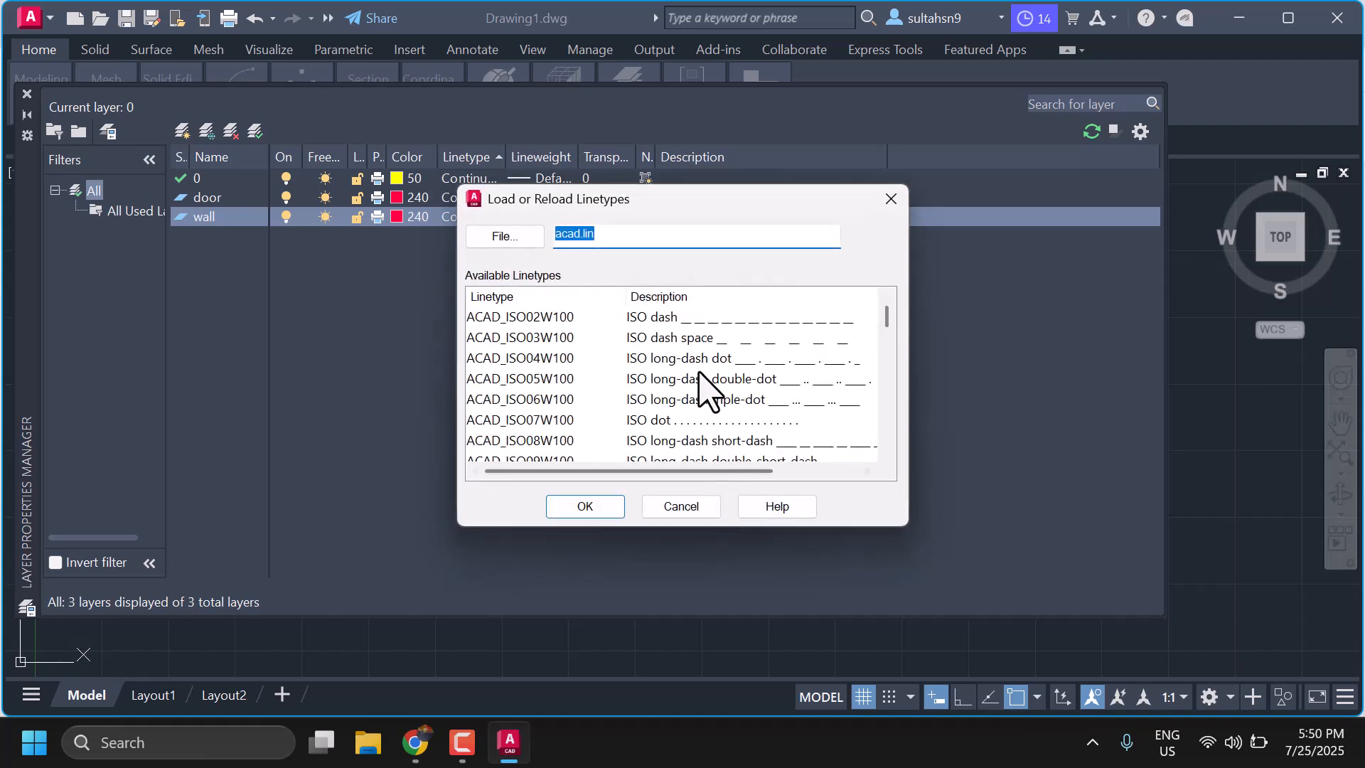
left_click(688, 381)
left_click(596, 507)
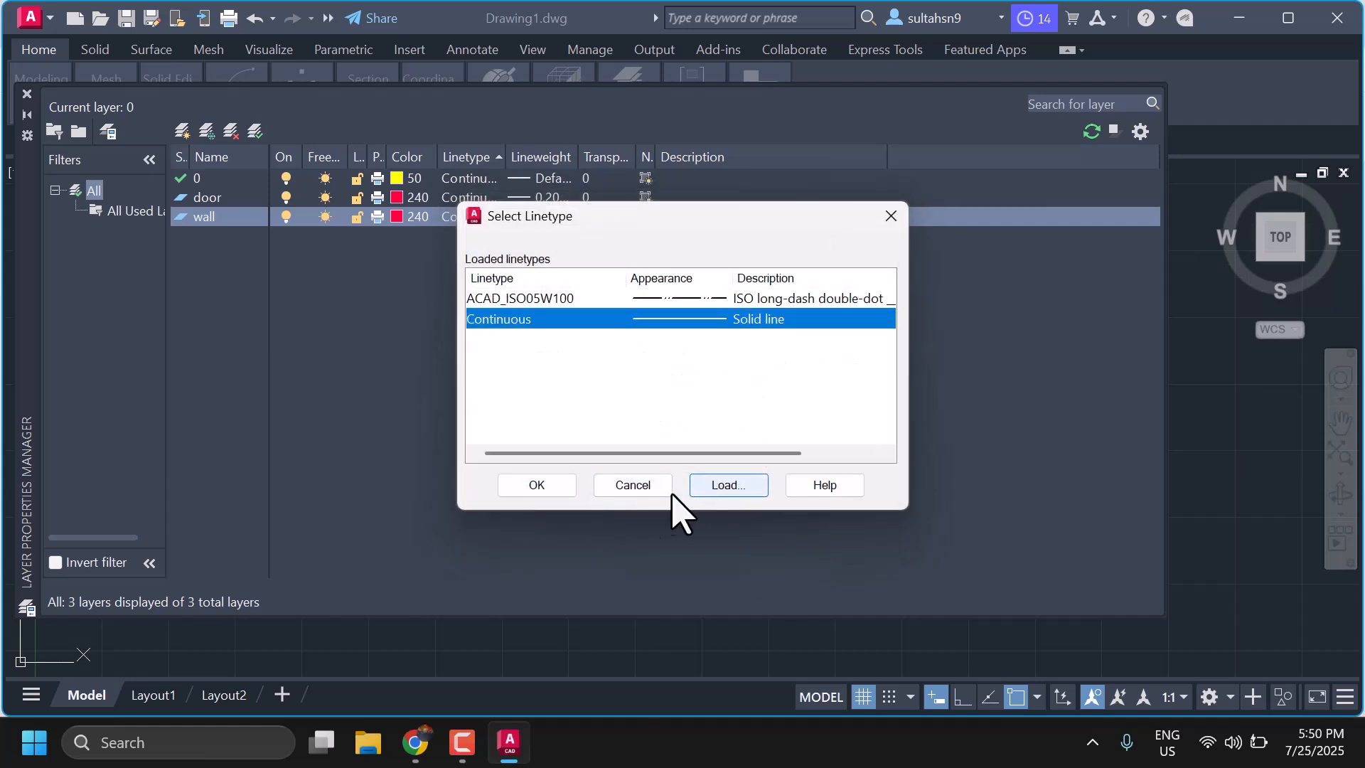
left_click(552, 489)
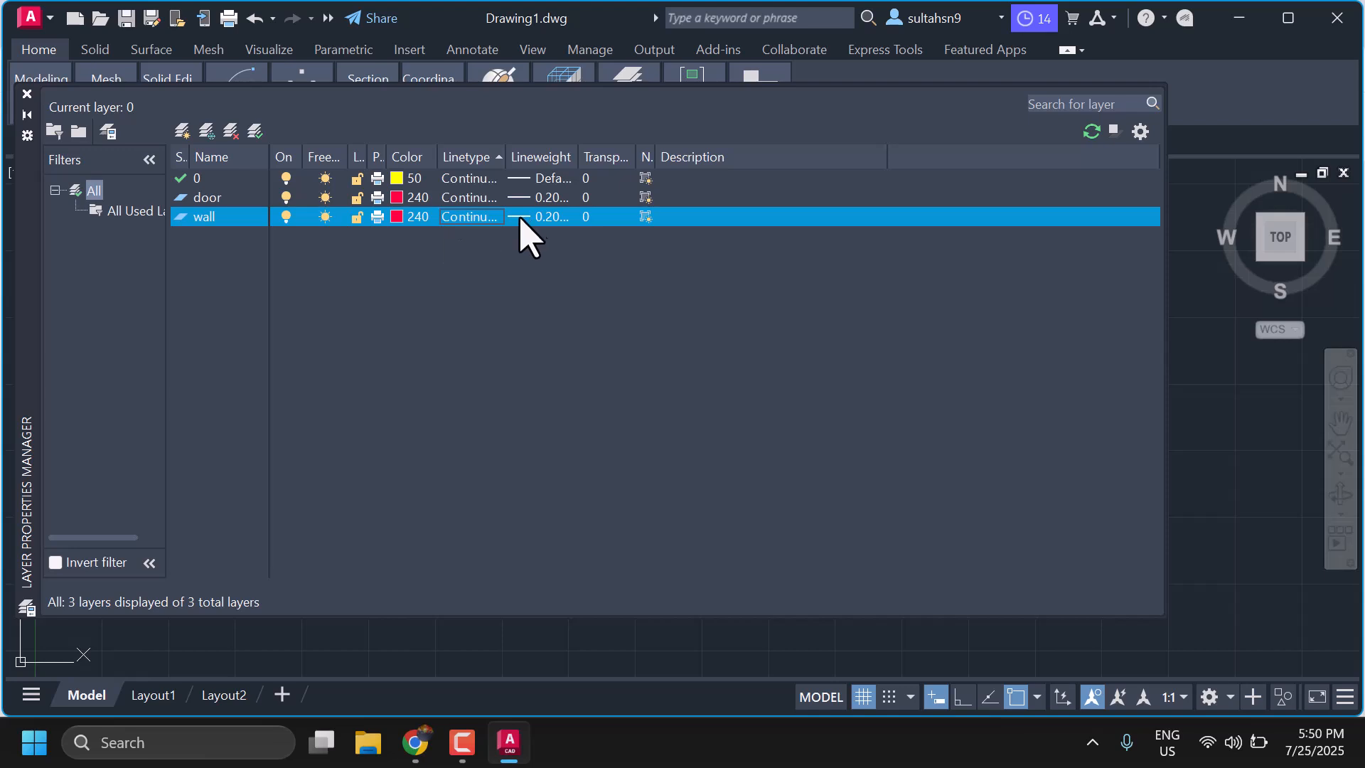
Step: Set the wall layer's lineweight to 0.13 mm
left_click(551, 216)
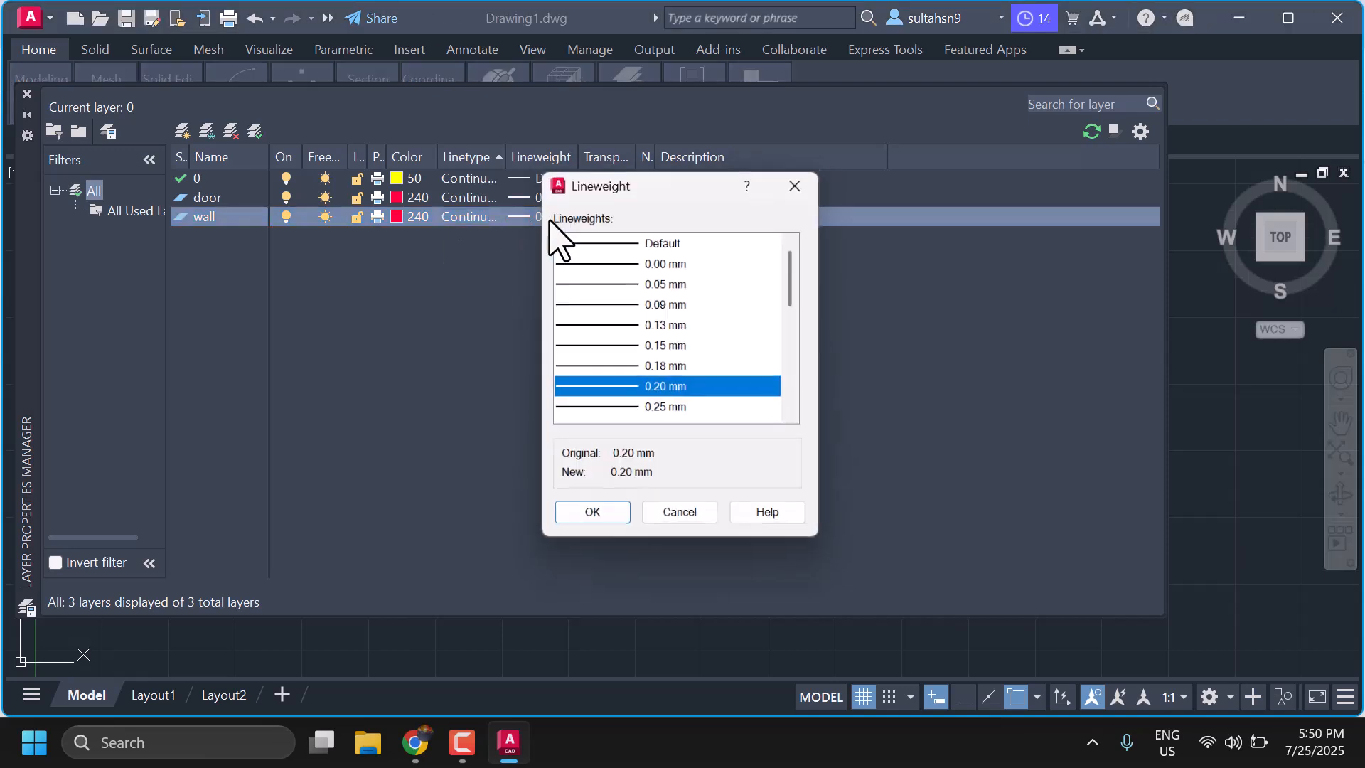
left_click(669, 327)
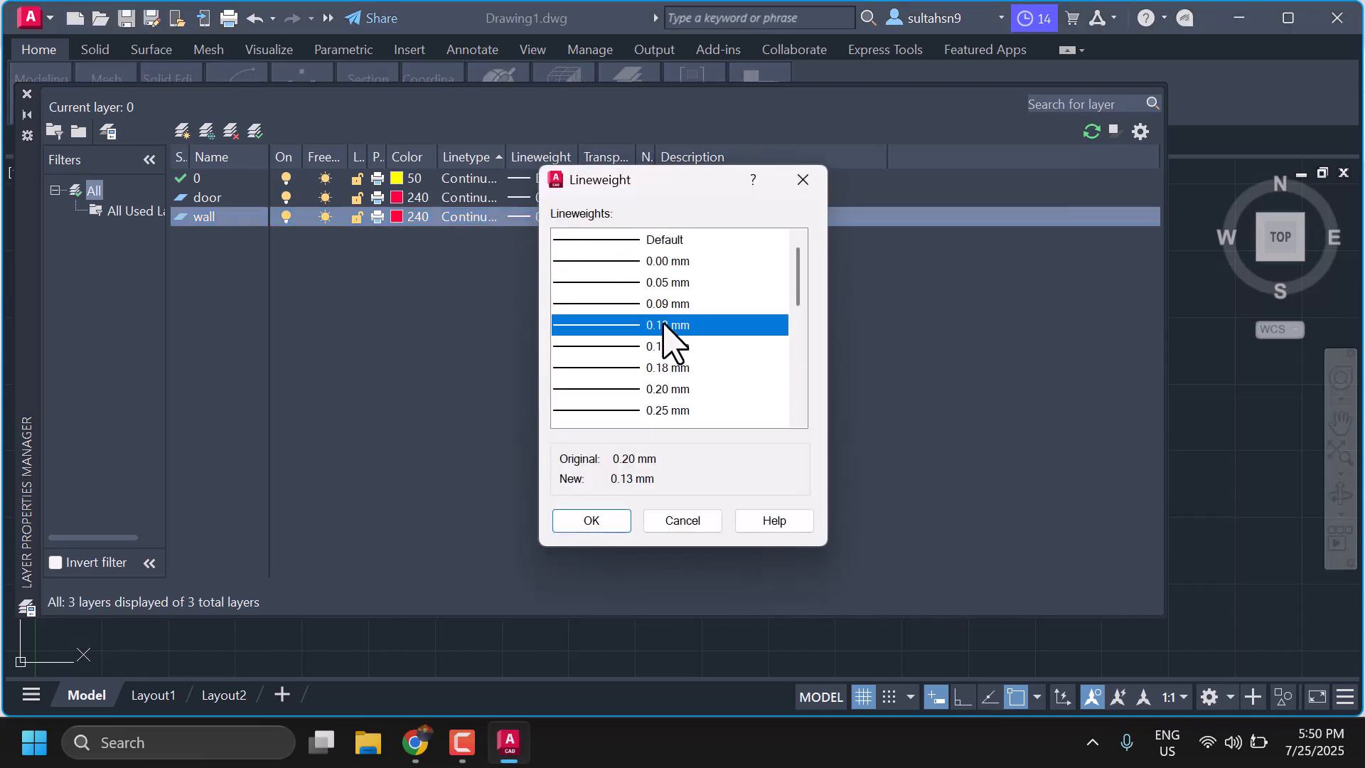
left_click(592, 522)
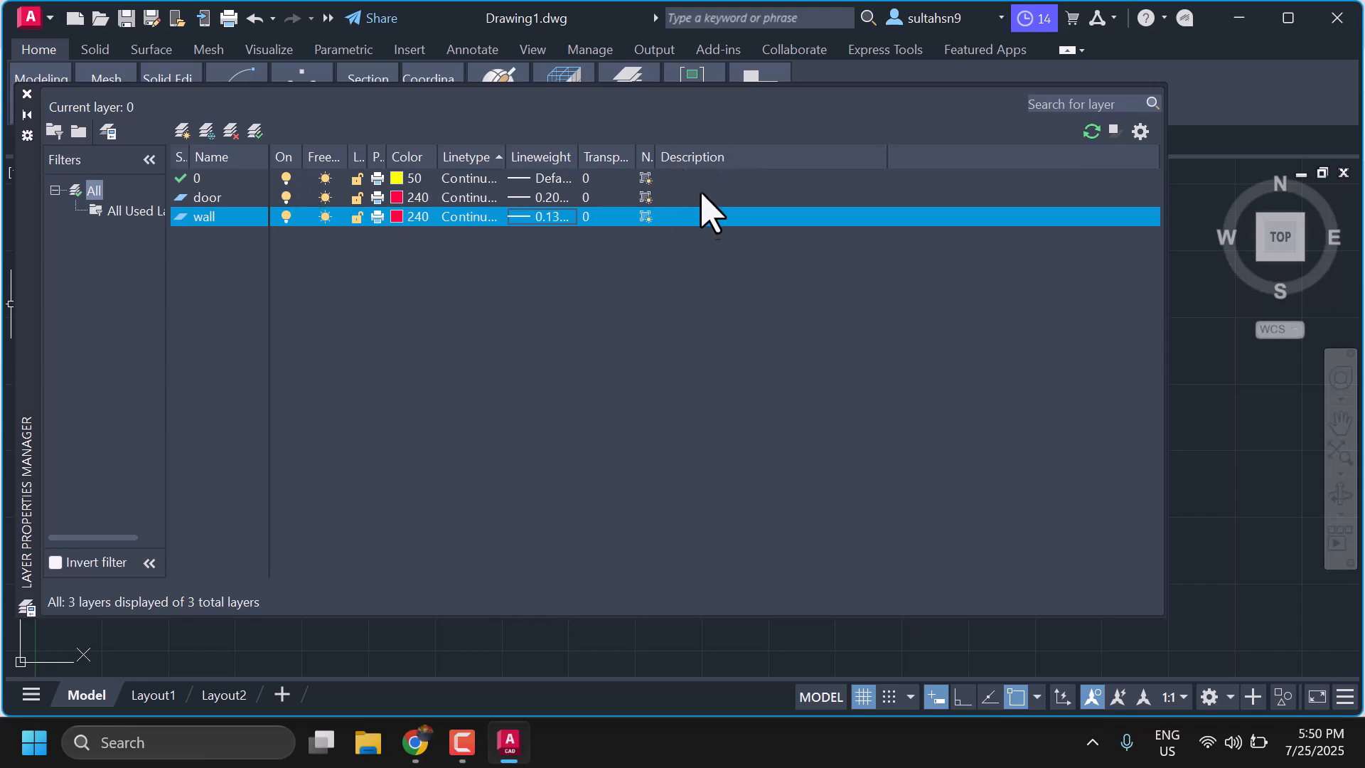
Step: Turn off plotting for the wall and door layers in a widened Plot column and sort the list with non-plotting layers first
left_click_drag(389, 156, 525, 156)
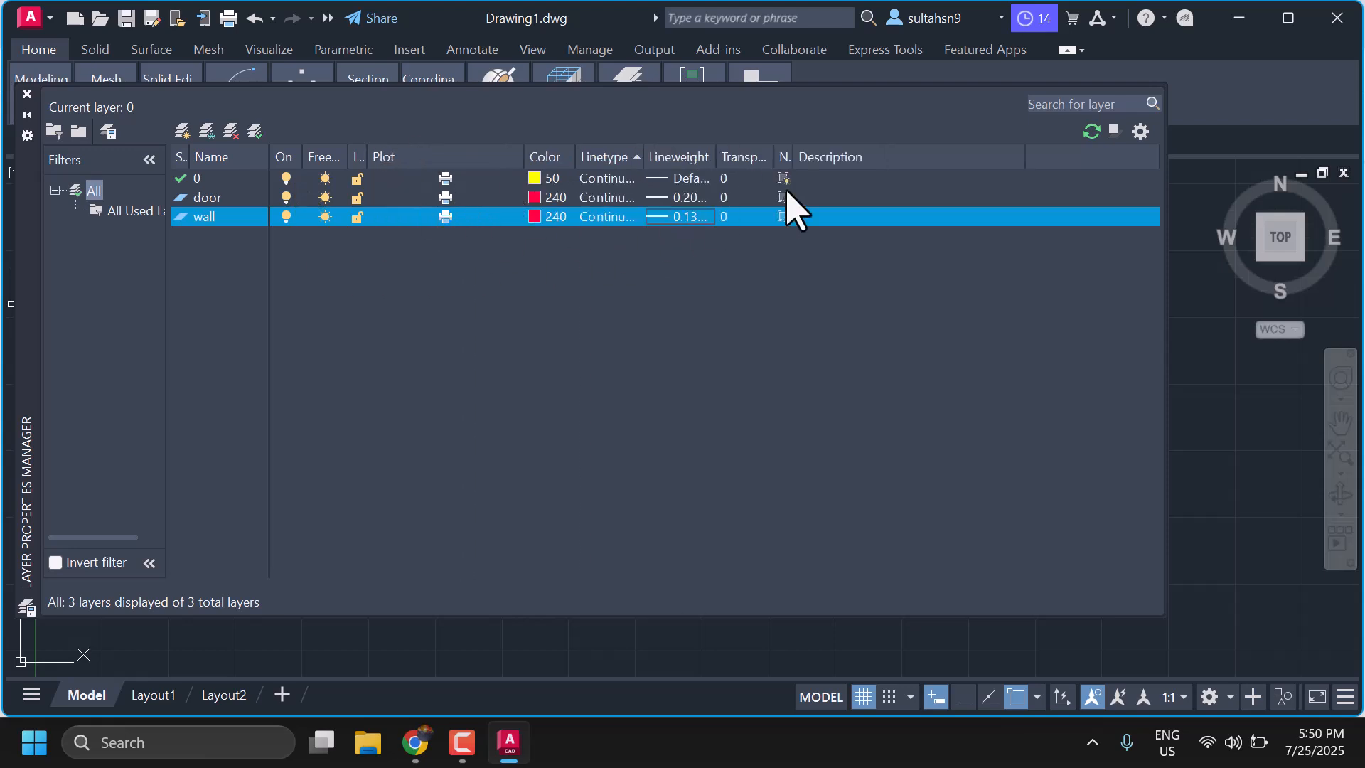
left_click(447, 217)
left_click(444, 198)
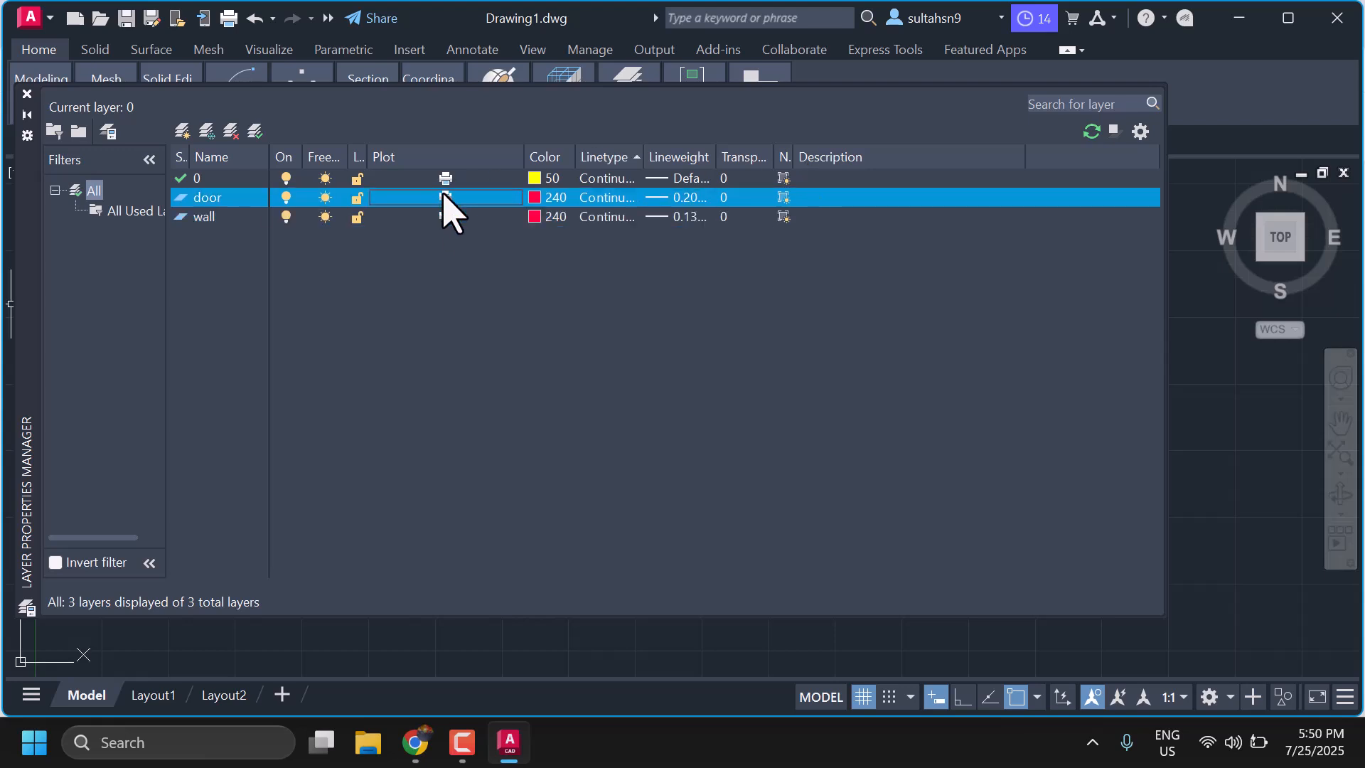
left_click(450, 168)
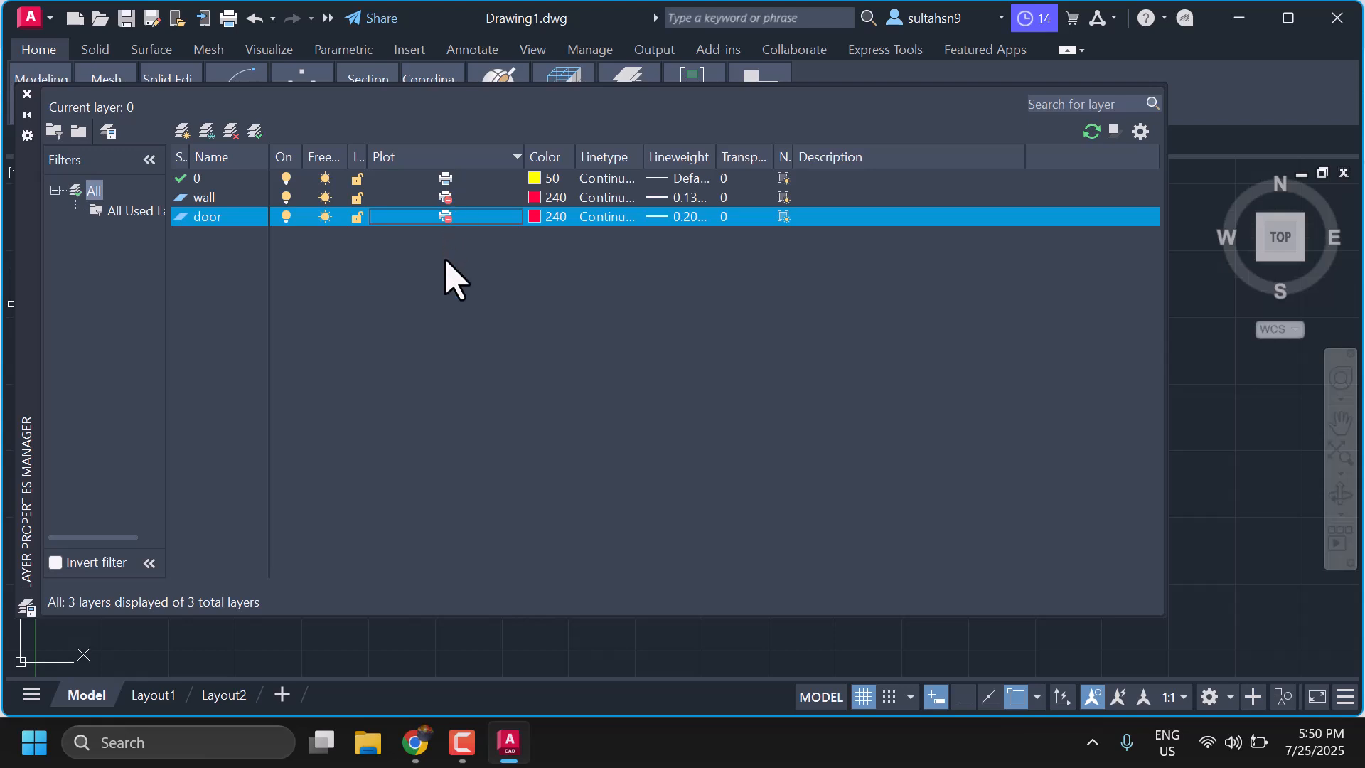
left_click(515, 158)
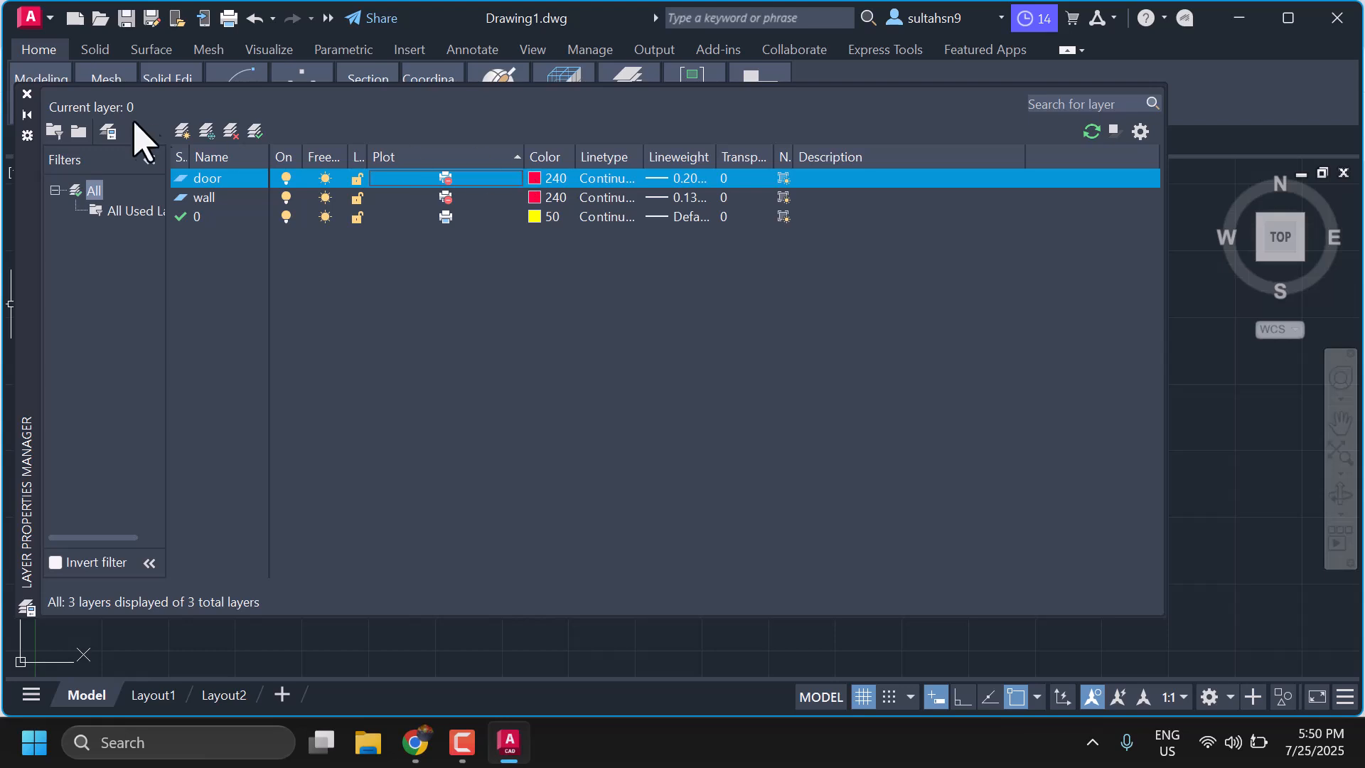
Step: Close the Layer Properties Manager without changing its docking or anchoring options
left_click(30, 122)
left_click(27, 134)
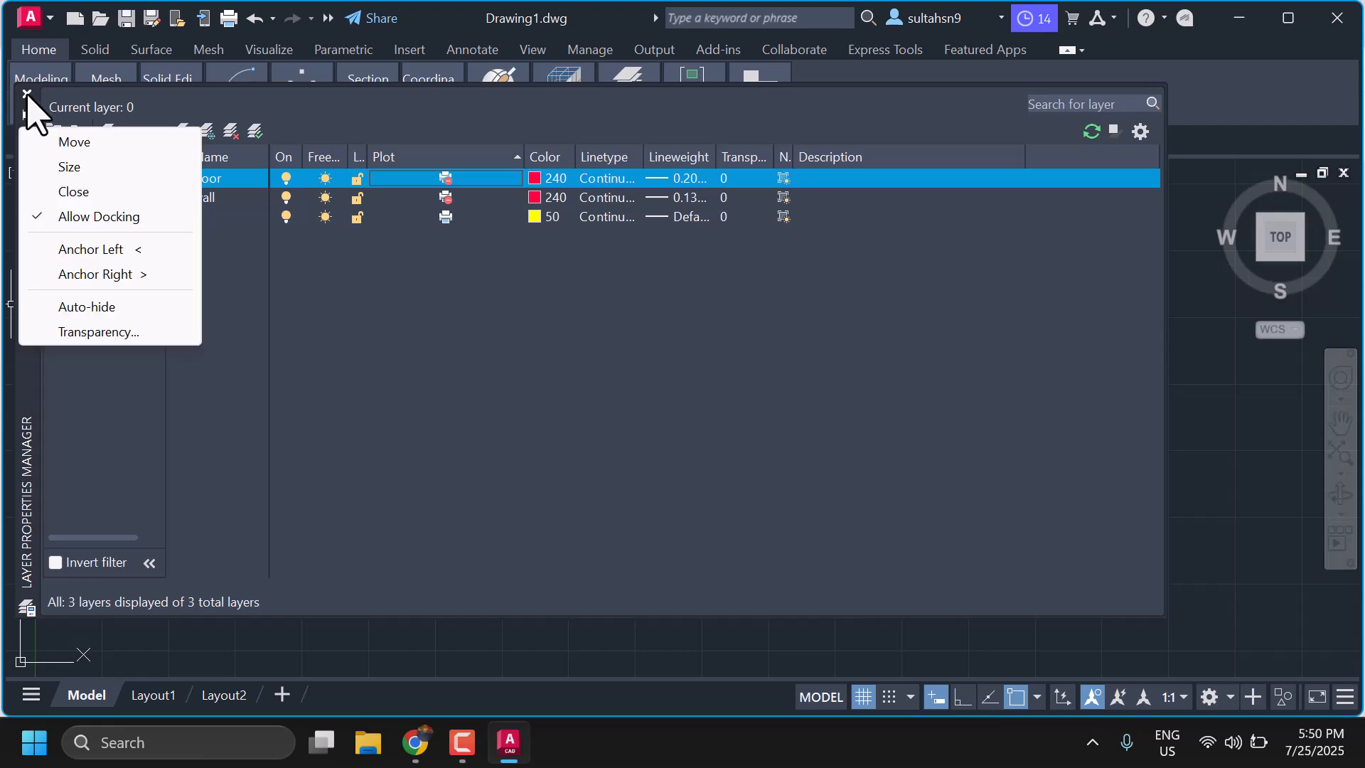
left_click(27, 93)
left_click(27, 93)
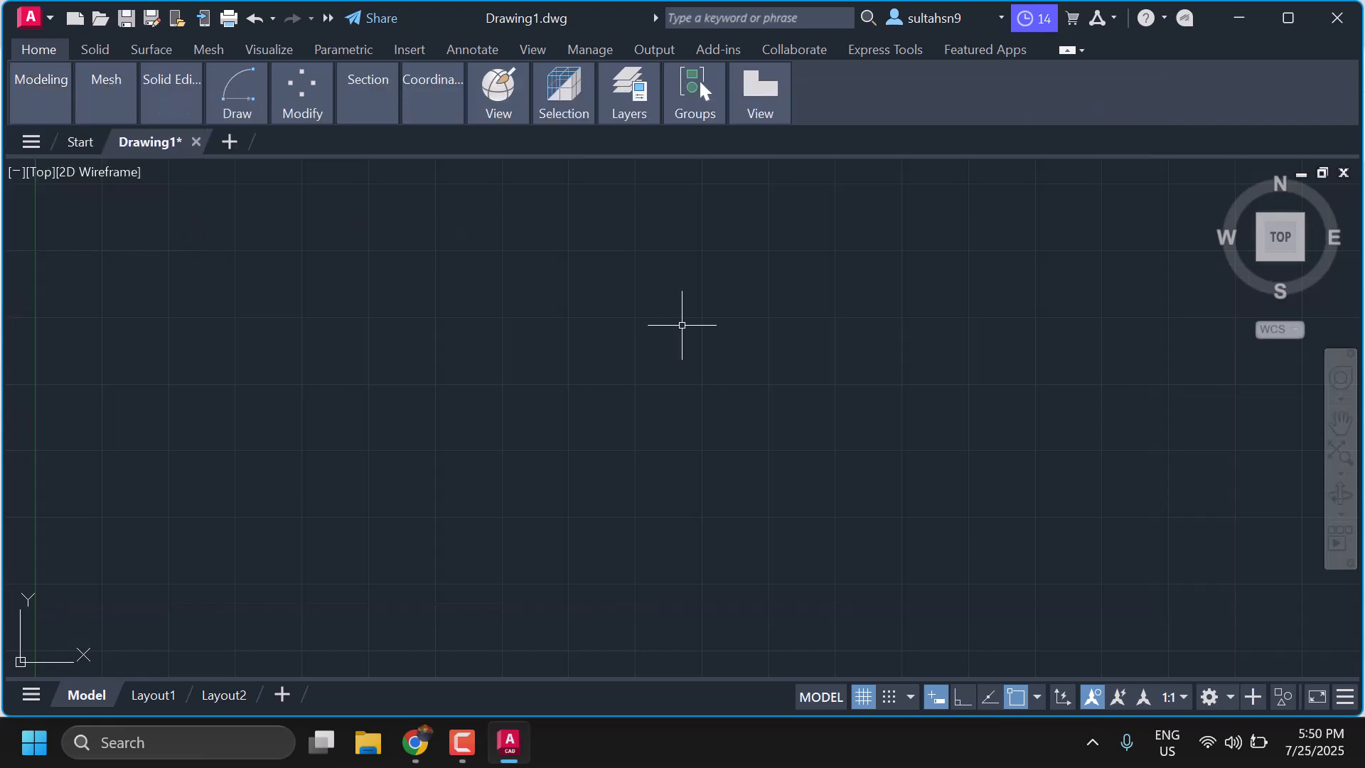